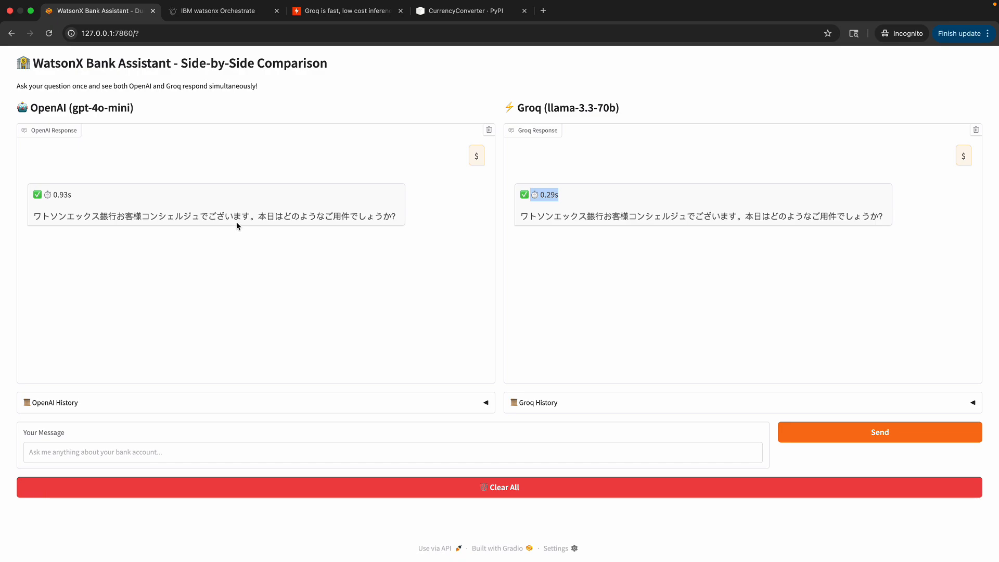
Send the question "Last month's salary?" to both the OpenAI and Groq assistants
left_click(254, 451)
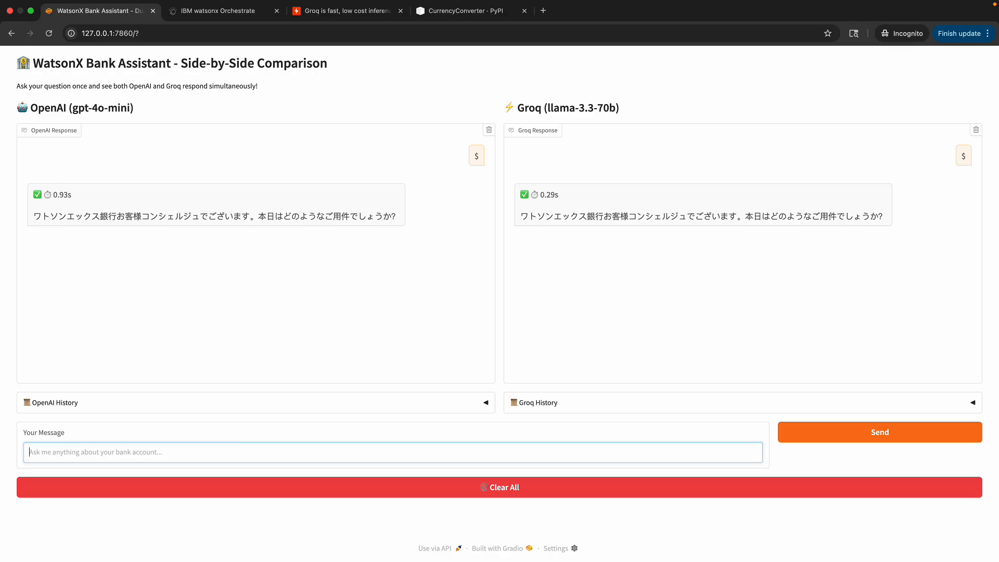
key("super+Tab")
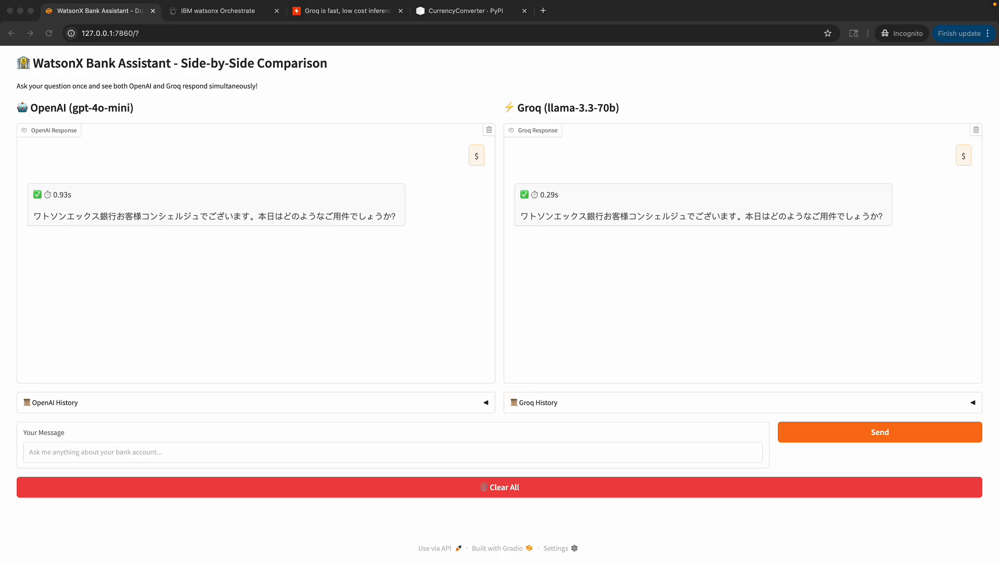
key("super+Tab")
type("Last month’s salary?")
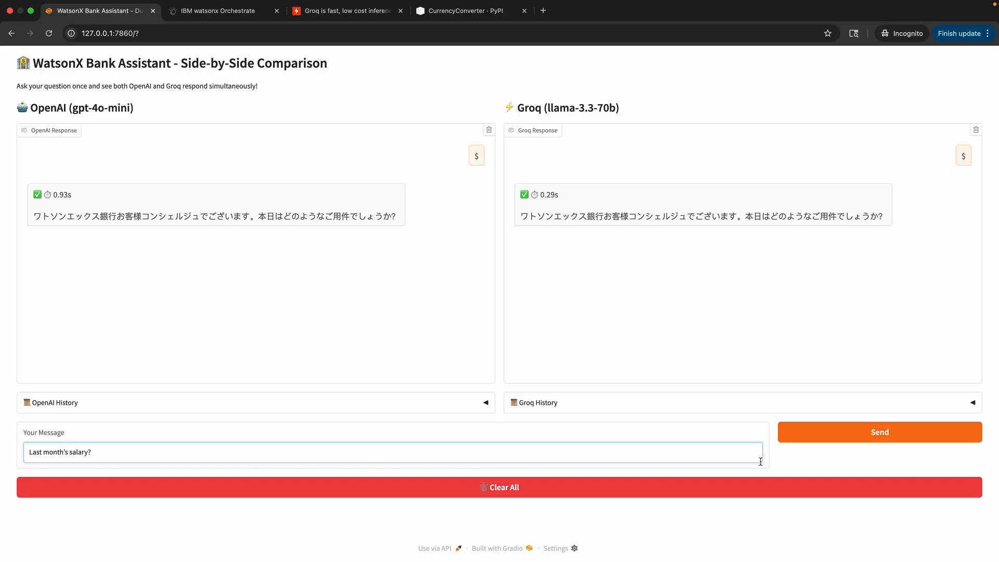
left_click(893, 438)
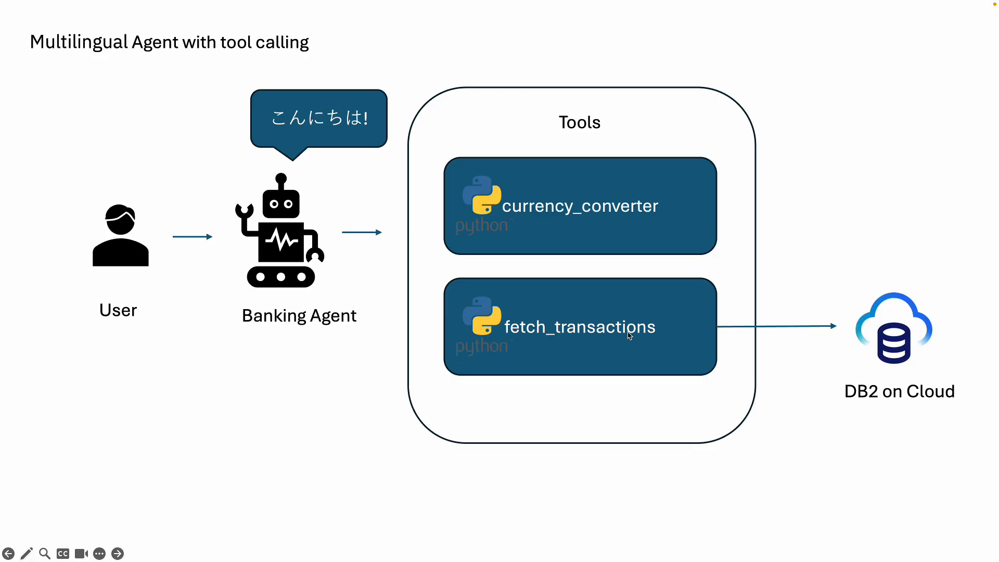
Return from the slide to the bank assistant and compare the response times of both salary answers
key("ctrl+Right")
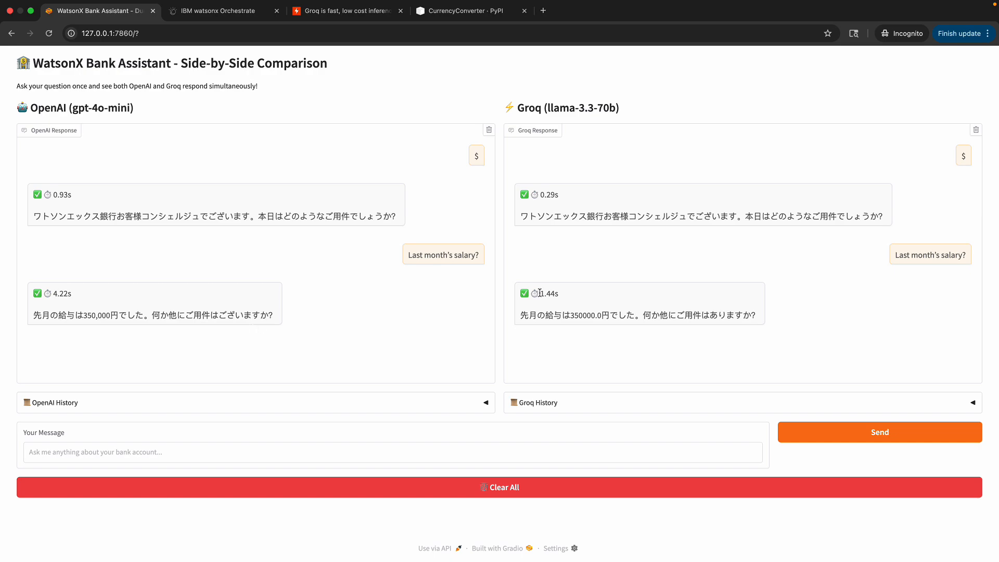
left_click_drag(538, 293, 606, 298)
left_click_drag(51, 293, 97, 301)
Ask both assistants for a currency conversion with the message "1 USD to JPY"
left_click(175, 446)
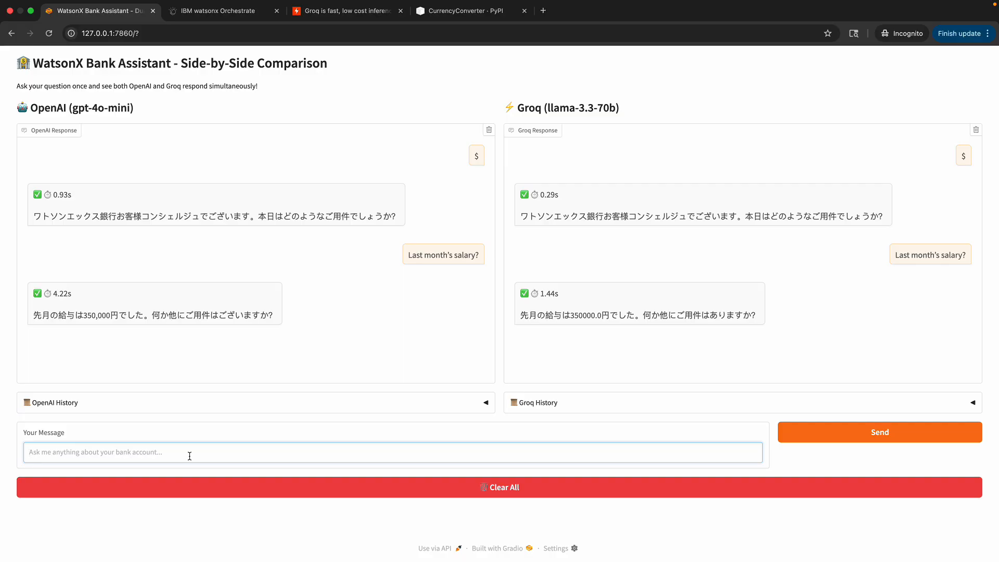
type("1 USD to")
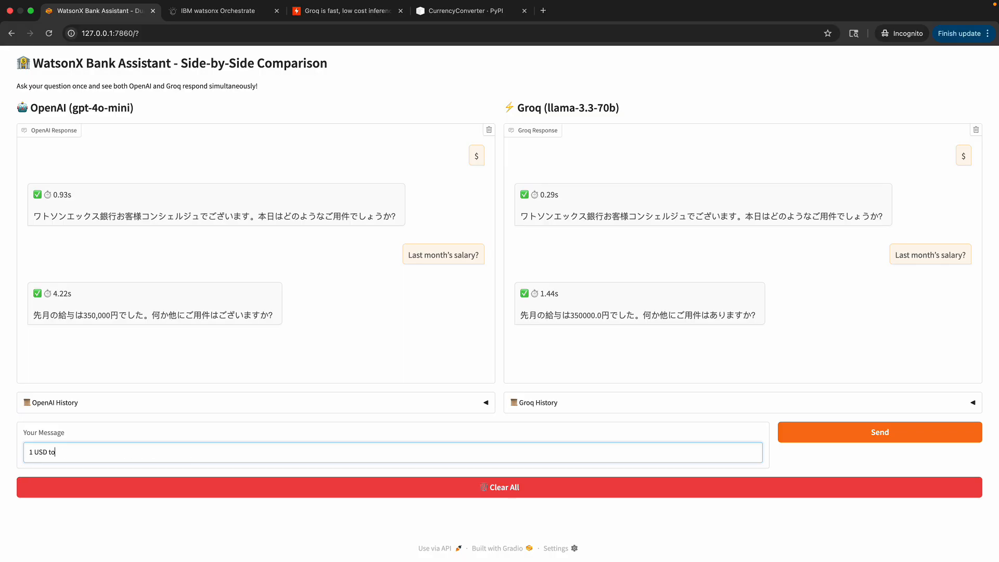
type(" JPY")
key("Return")
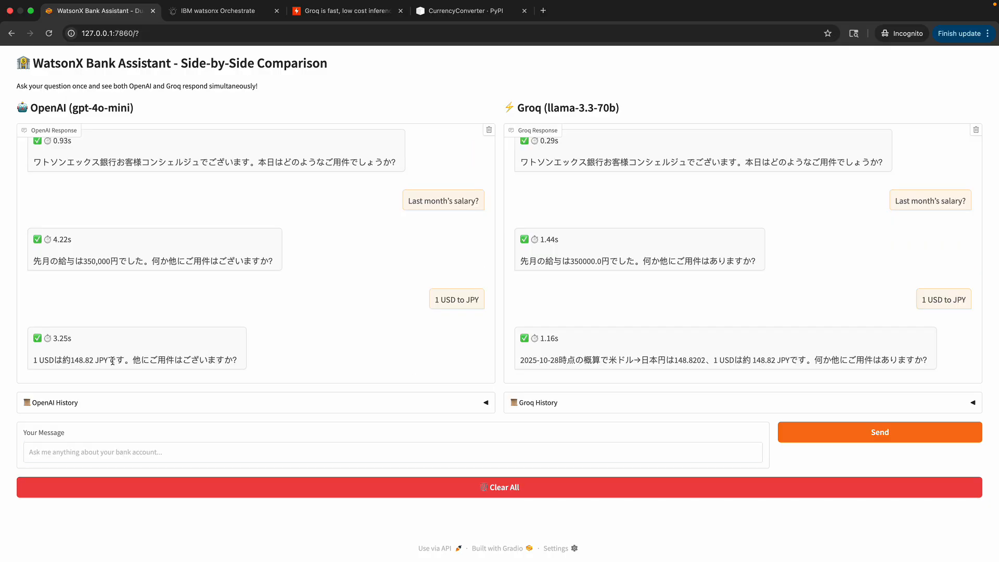
Examine the wording of the OpenAI reply to the currency conversion question
left_click_drag(112, 361, 227, 363)
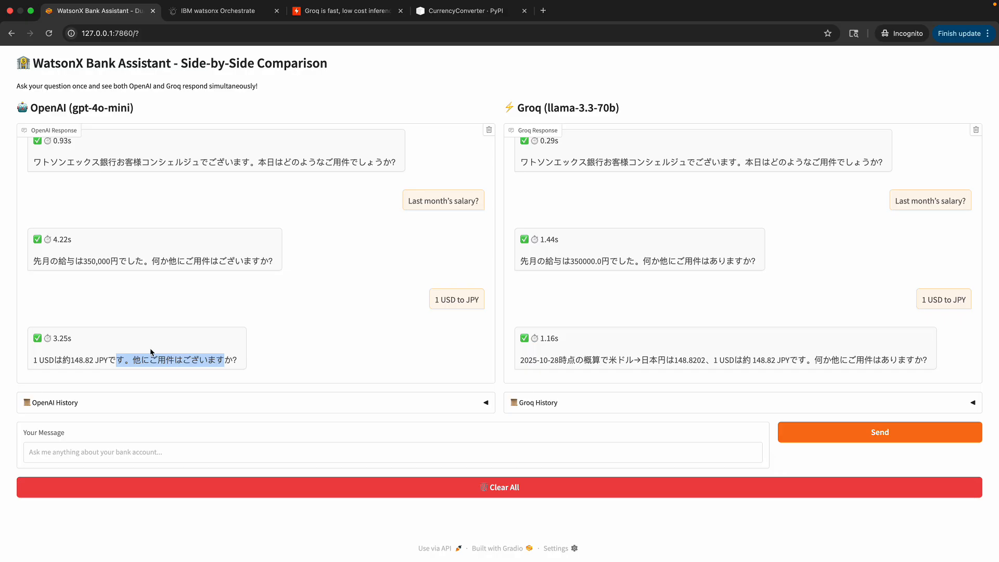
left_click(132, 355)
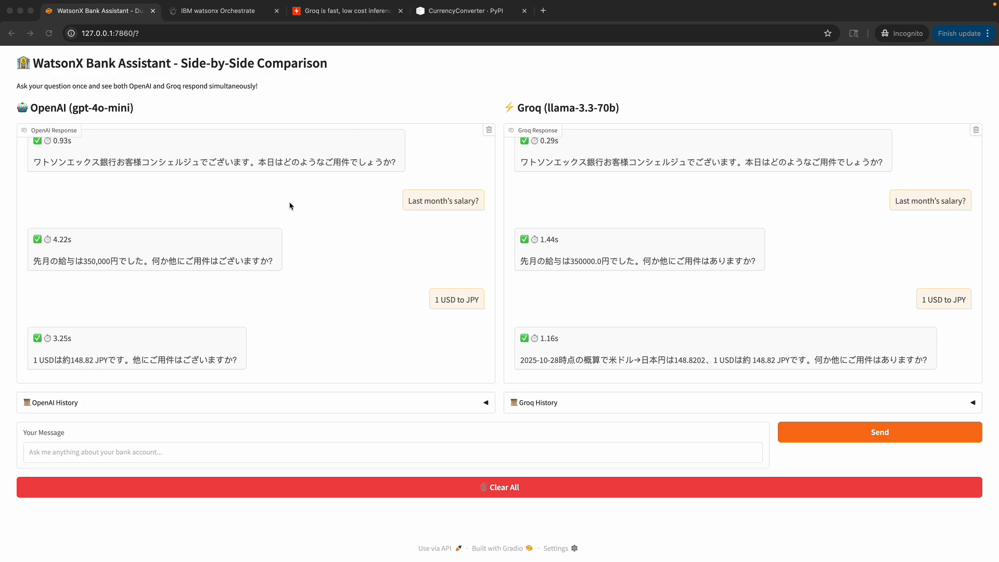
left_click(356, 128)
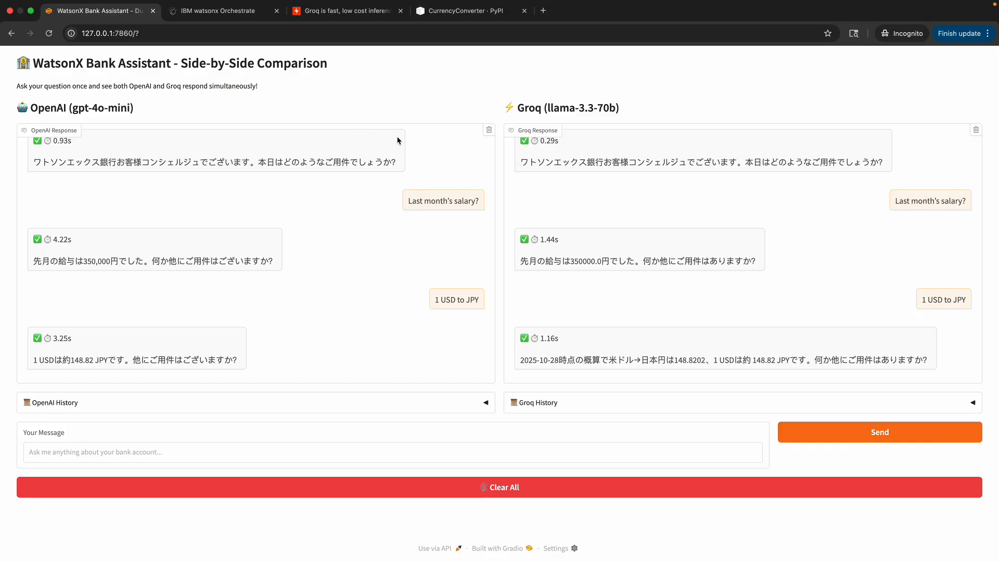
Switch to the Cursor editor and review the tool handling and provider request code in duo_ui.py
key("super+Tab")
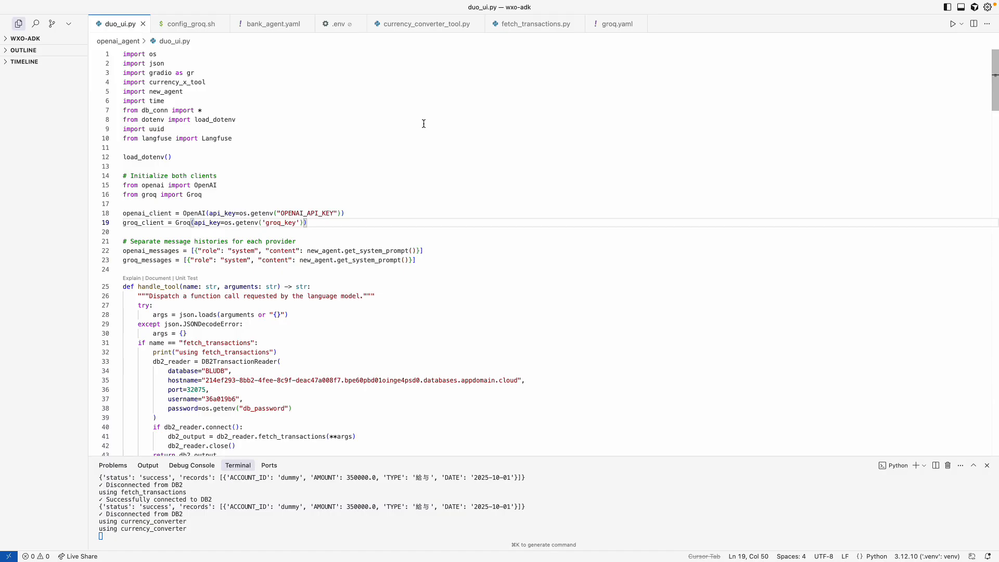
key("Down")
scroll(670, 315, "down", 5)
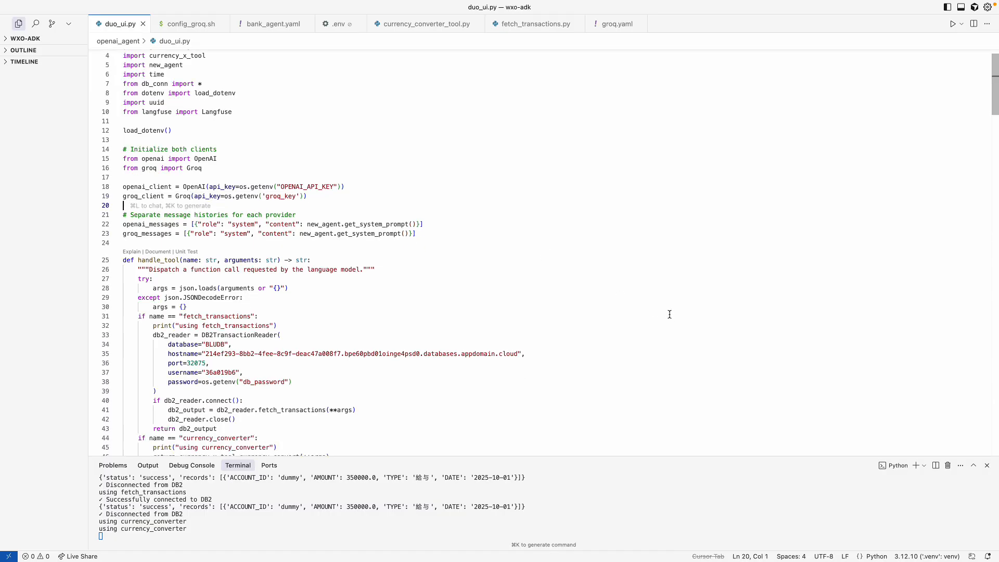
scroll(670, 315, "down", 7)
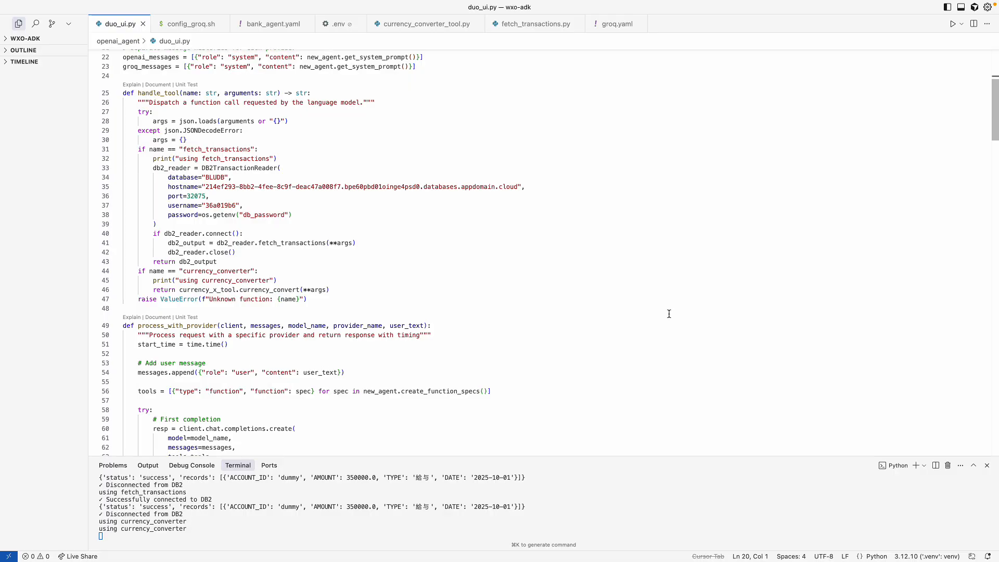
scroll(669, 314, "down", 7)
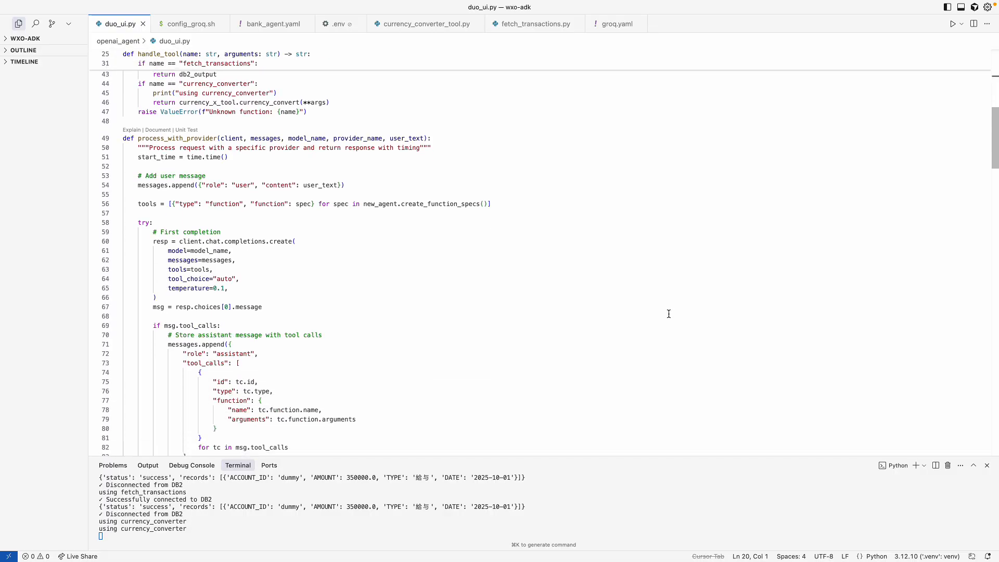
scroll(669, 314, "down", 7)
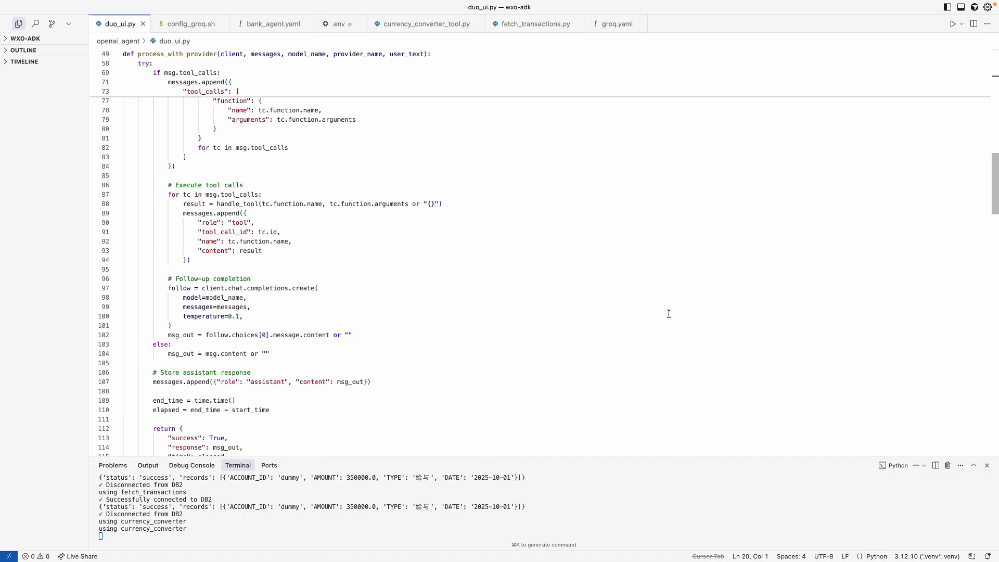
scroll(669, 314, "down", 3)
scroll(669, 313, "up", 20)
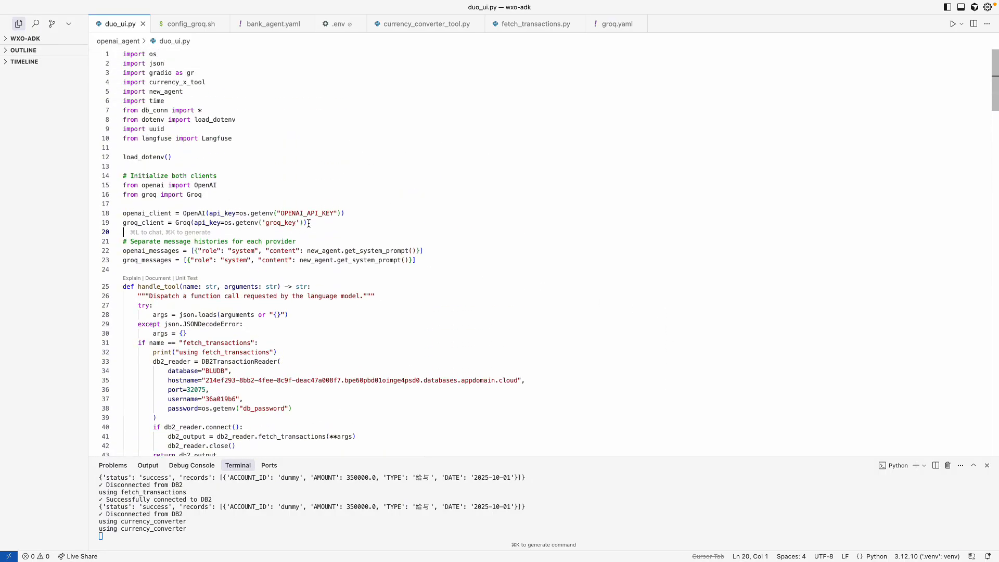
Highlight the Groq client initialization line in duo_ui.py, including its groq_key environment variable
left_click_drag(308, 223, 123, 230)
double_click(294, 223)
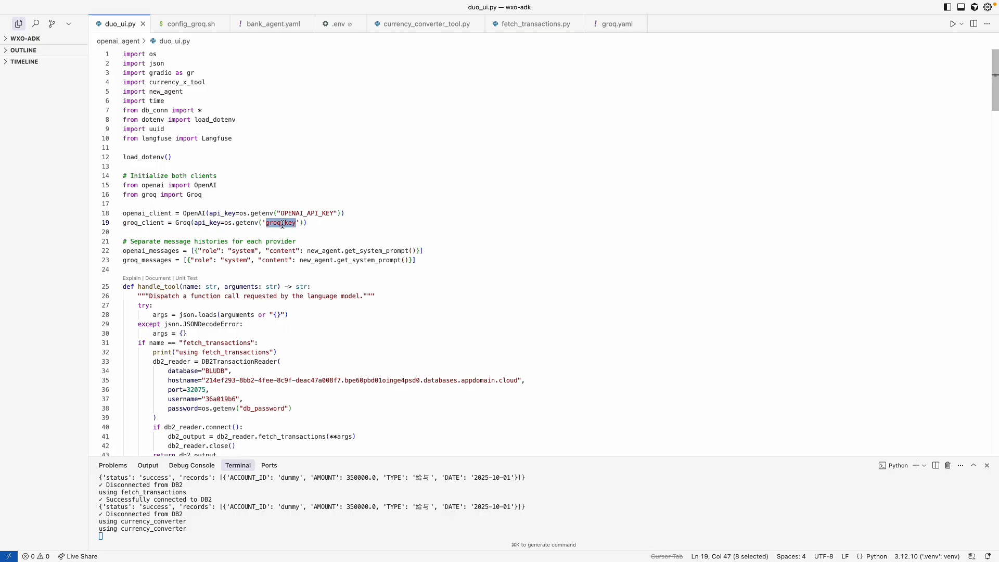
left_click(311, 227)
key("shift+super+Left")
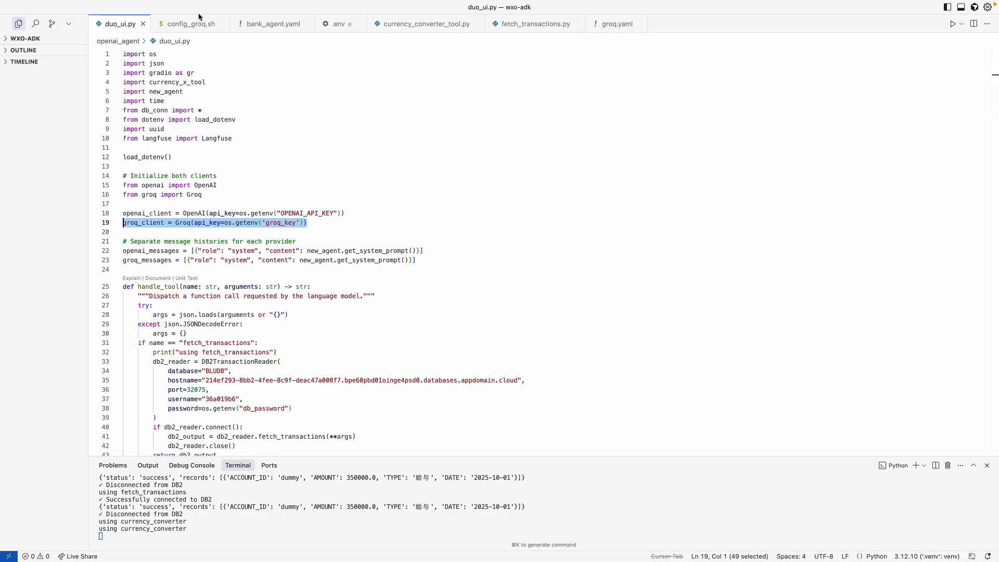
Open config_groq.sh and look over its server, model import, agent import and DB2 dependency commands
left_click(195, 24)
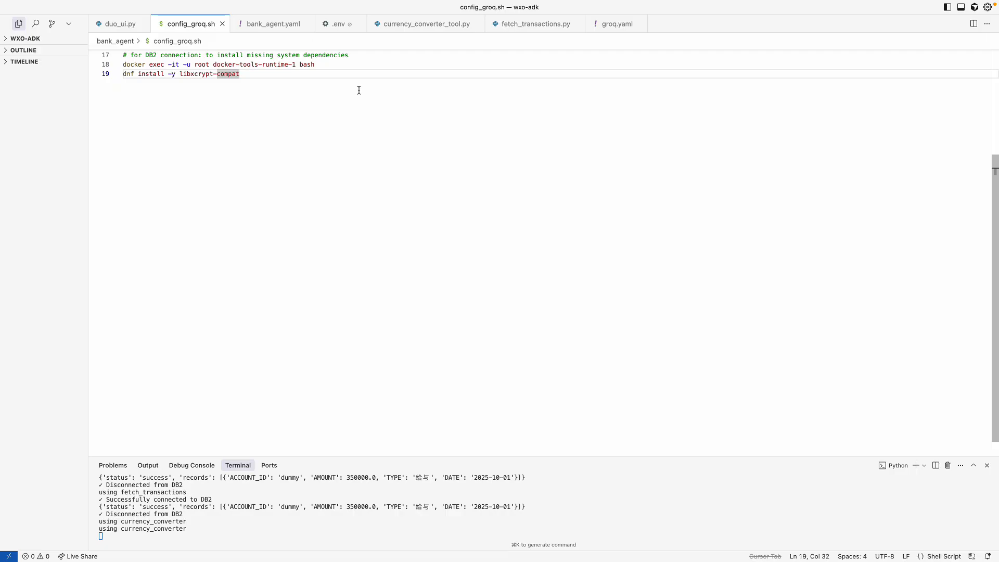
scroll(359, 90, "up", 5)
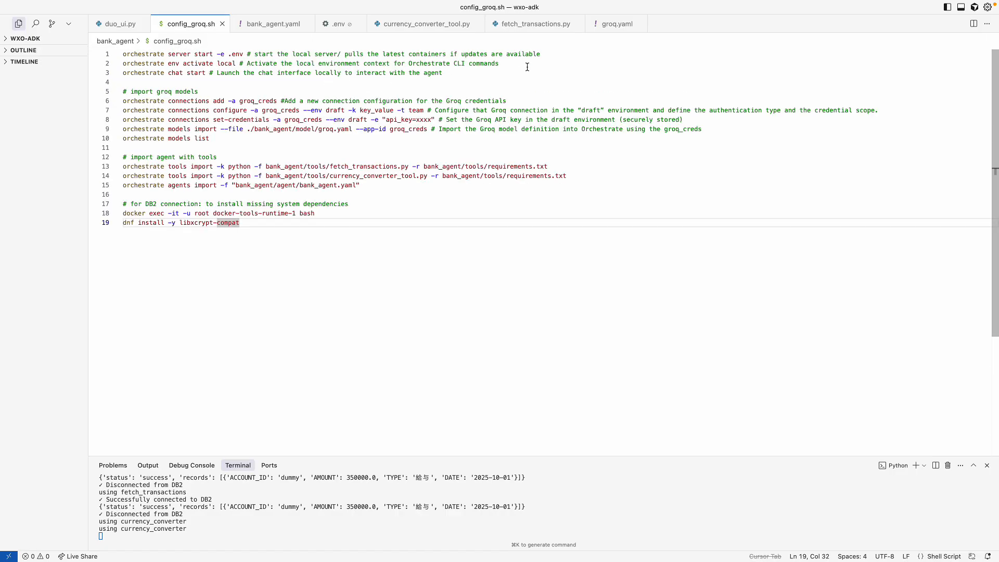
left_click(365, 187)
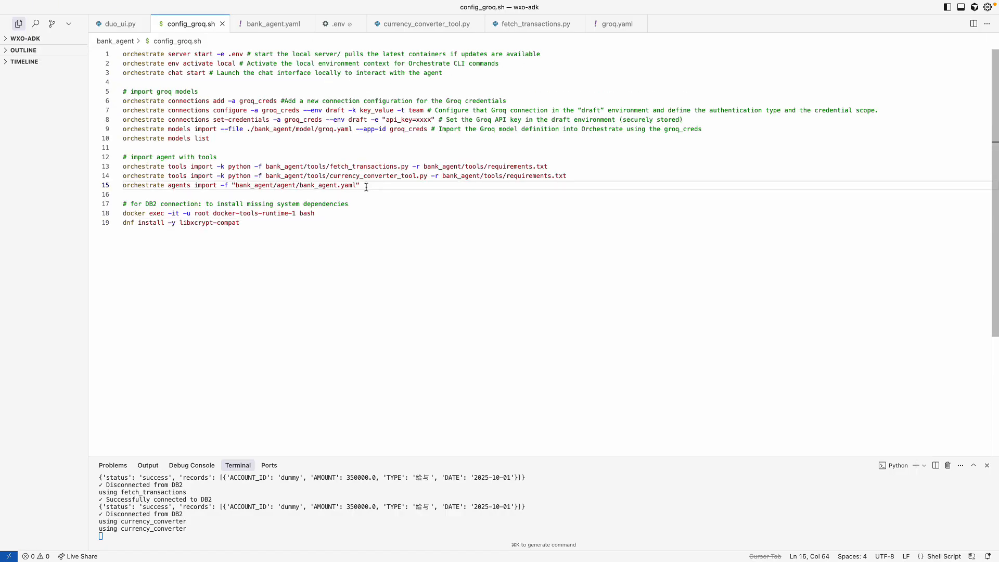
left_click(340, 150)
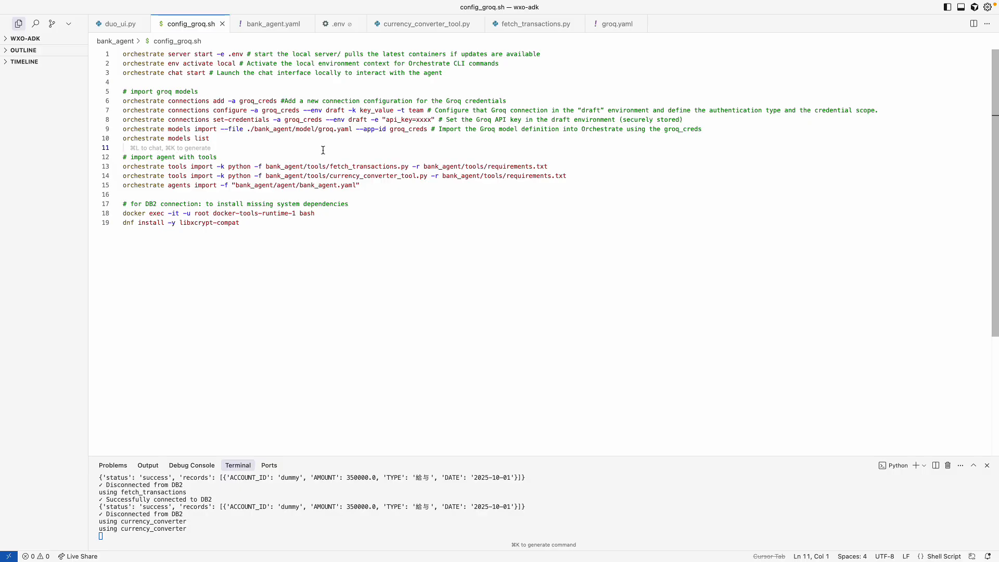
scroll(323, 150, "down", 3)
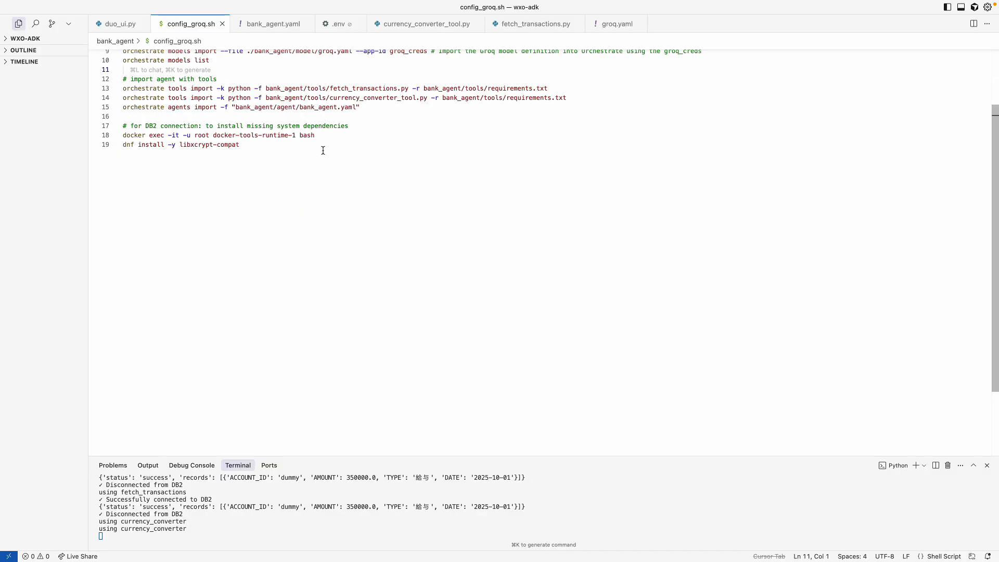
scroll(323, 151, "up", 3)
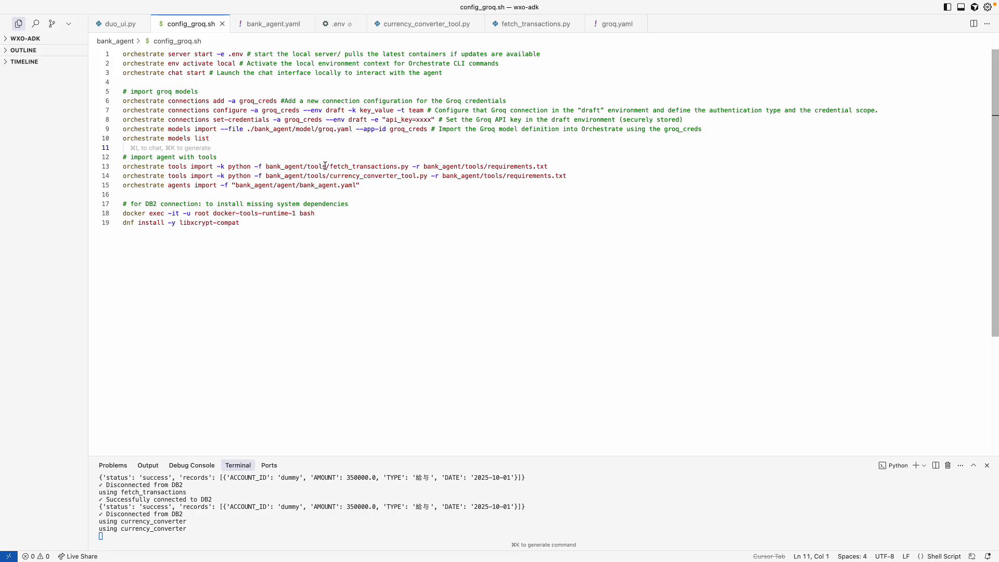
Highlight the orchestrate server start command, its .env argument and its comment about pulling the latest containers
left_click(198, 55)
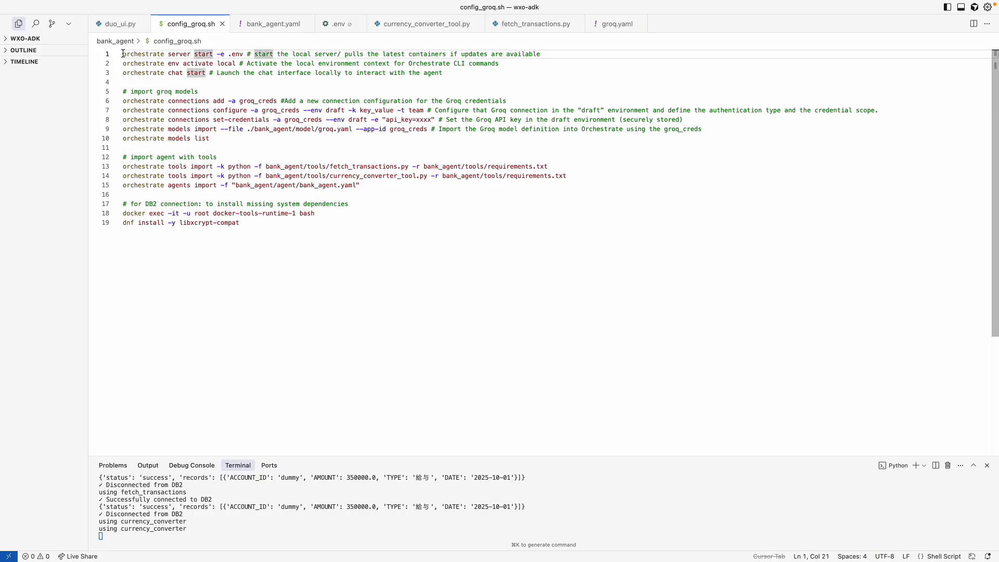
left_click_drag(123, 54, 242, 50)
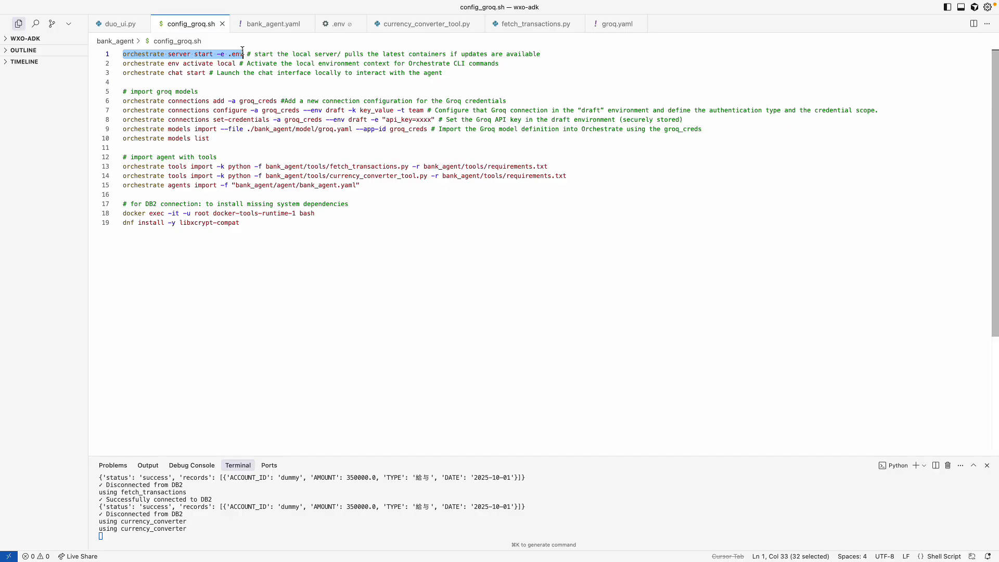
left_click(242, 51)
left_click_drag(228, 52, 242, 52)
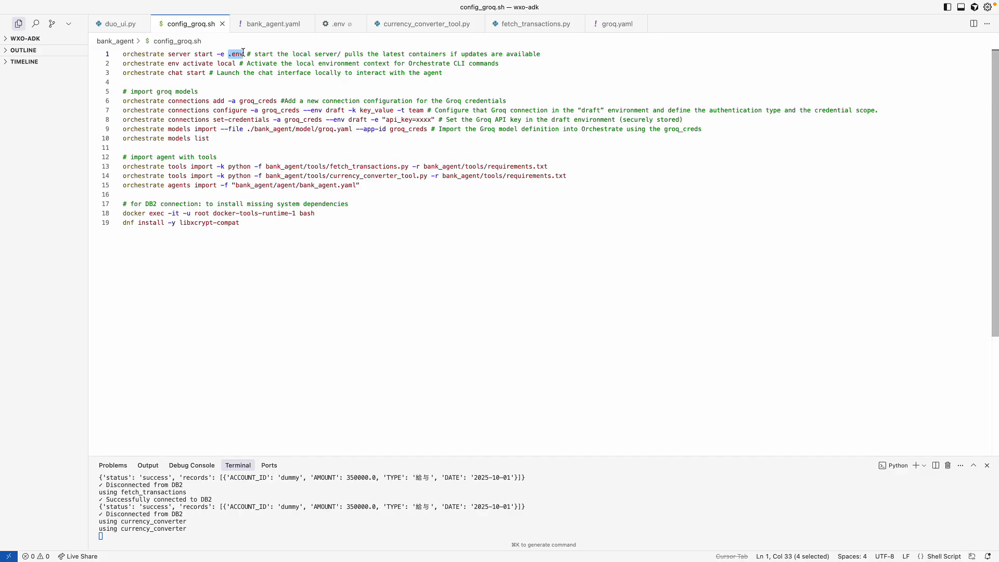
left_click(330, 54)
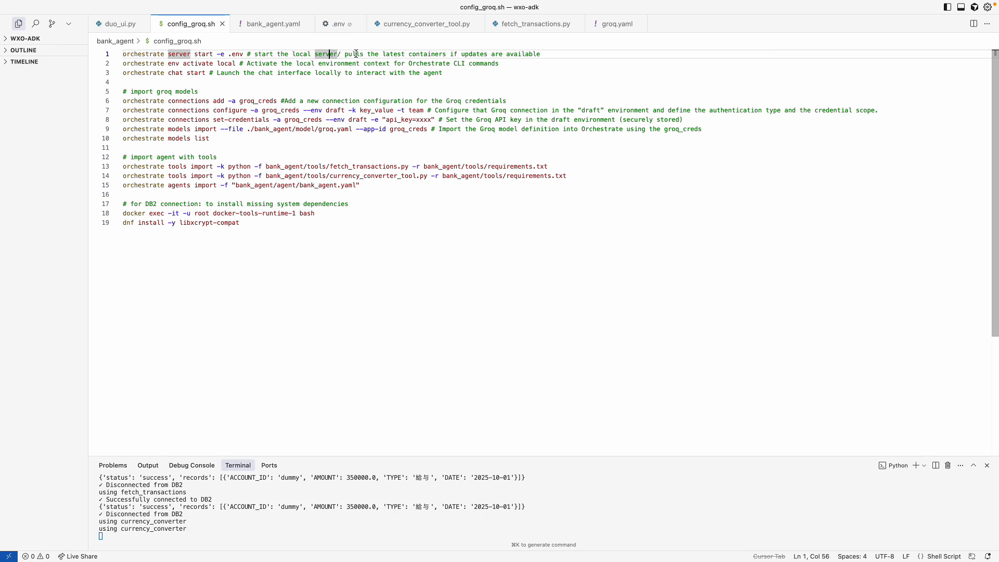
left_click_drag(390, 53, 535, 54)
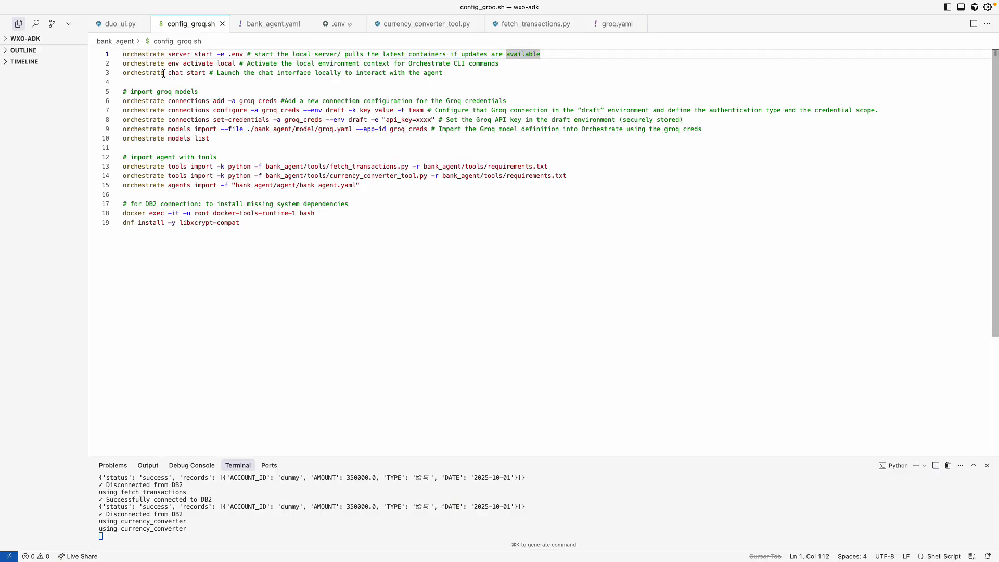
Highlight the "orchestrate env activate local" and "orchestrate chat start" commands one after the other
left_click(126, 63)
left_click_drag(126, 64, 235, 64)
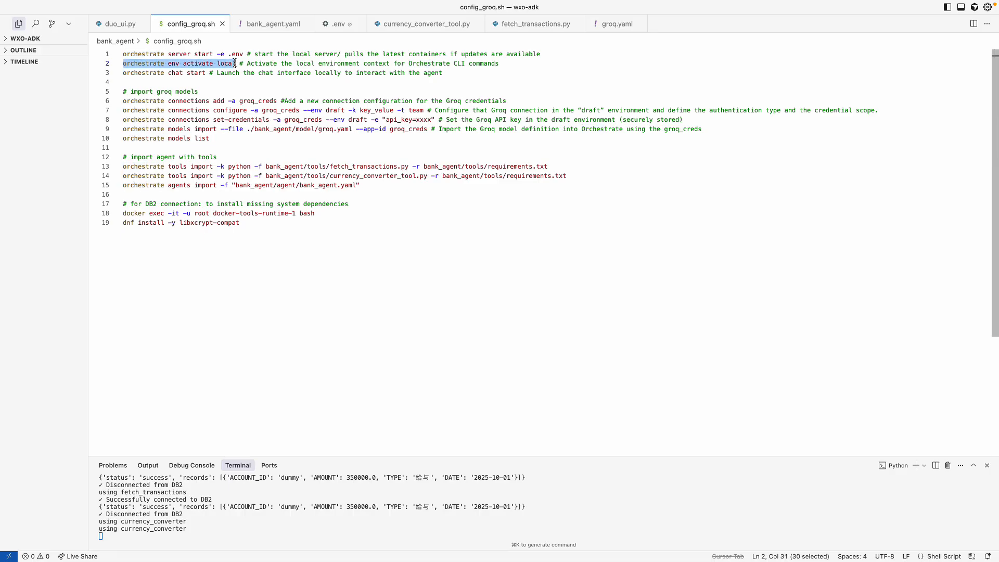
left_click(235, 63)
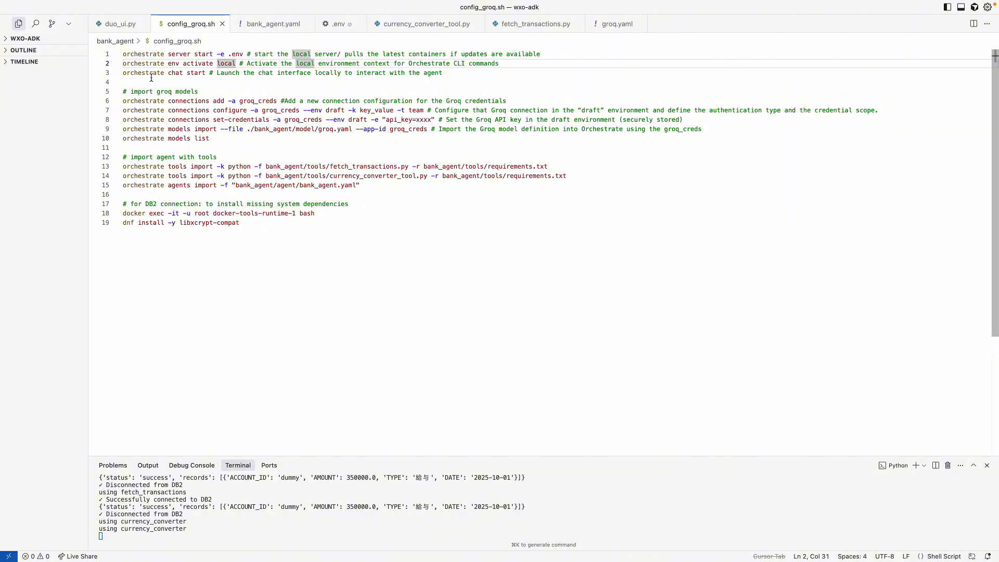
left_click(129, 73)
left_click_drag(123, 72, 207, 72)
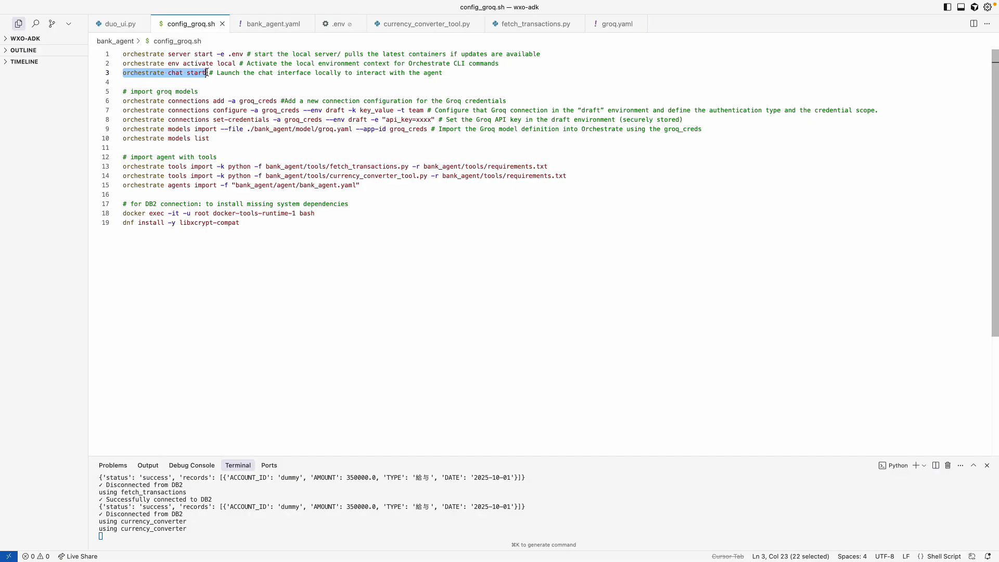
Highlight the block of Groq model import commands, from adding the groq_creds connection to listing the models
left_click_drag(123, 101, 246, 141)
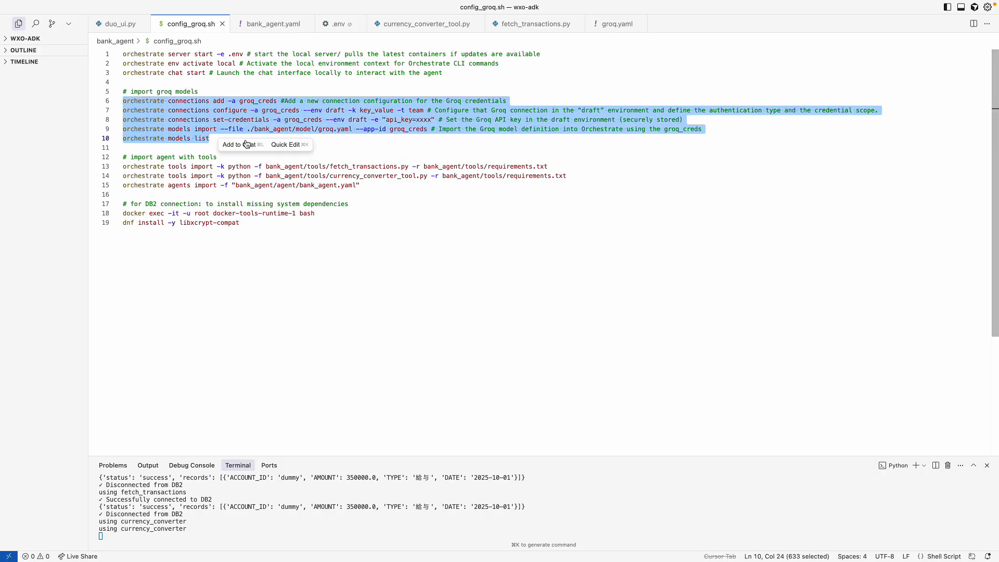
left_click(413, 144)
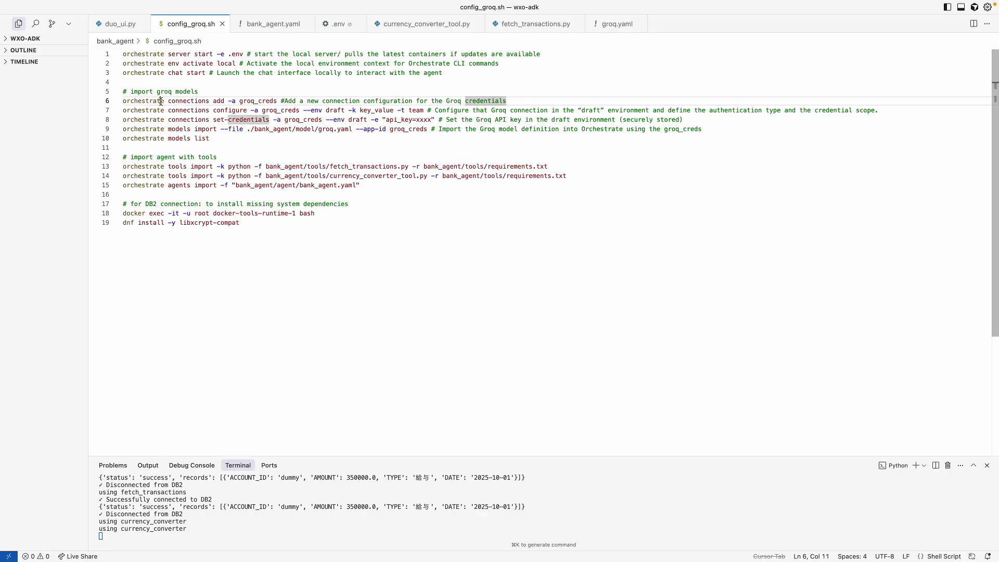
Highlight the "orchestrate connections add" command and the configure command with its draft environment, key_value and team arguments
left_click(124, 101)
left_click_drag(125, 101, 228, 98)
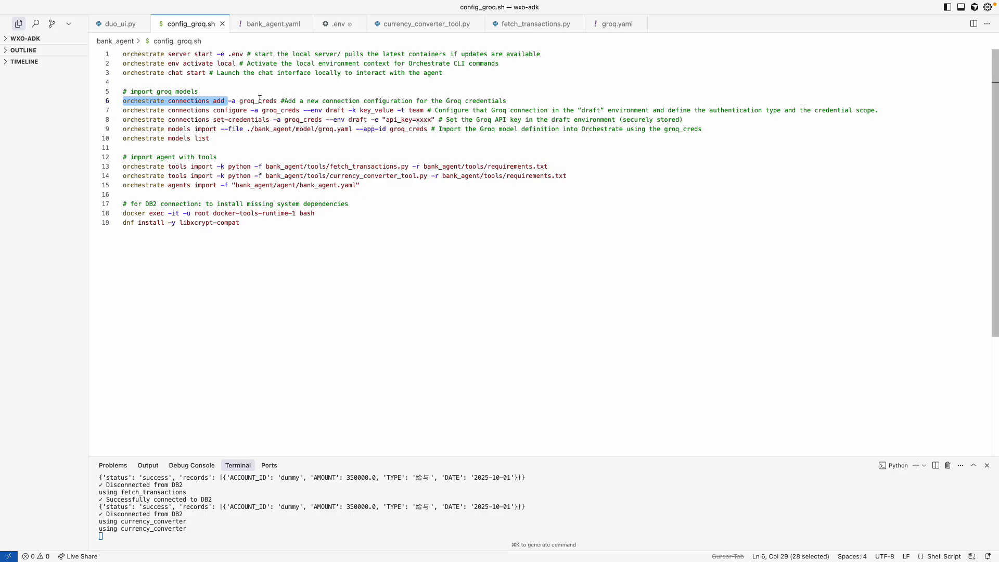
left_click(124, 110)
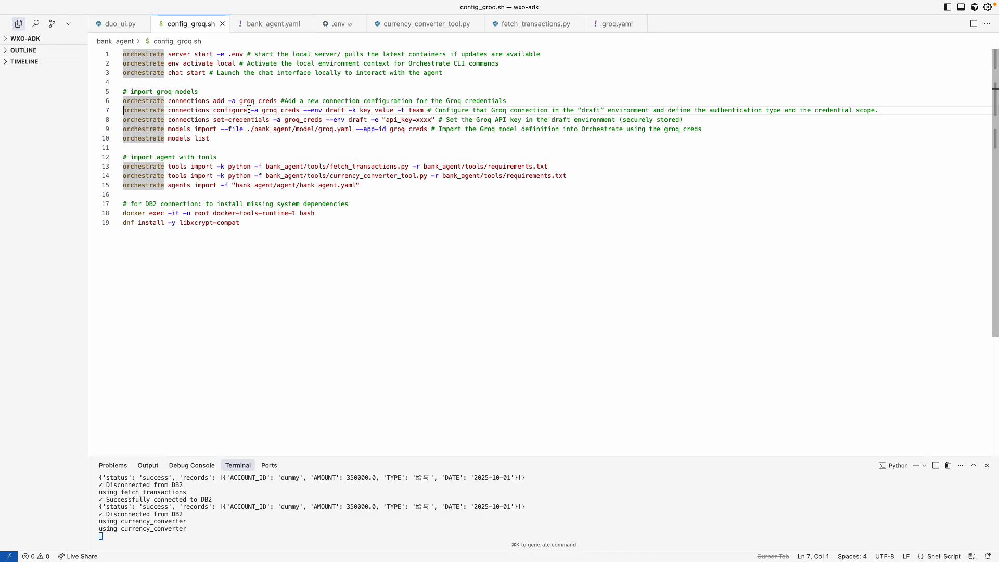
left_click_drag(248, 109, 142, 109)
left_click_drag(311, 110, 344, 110)
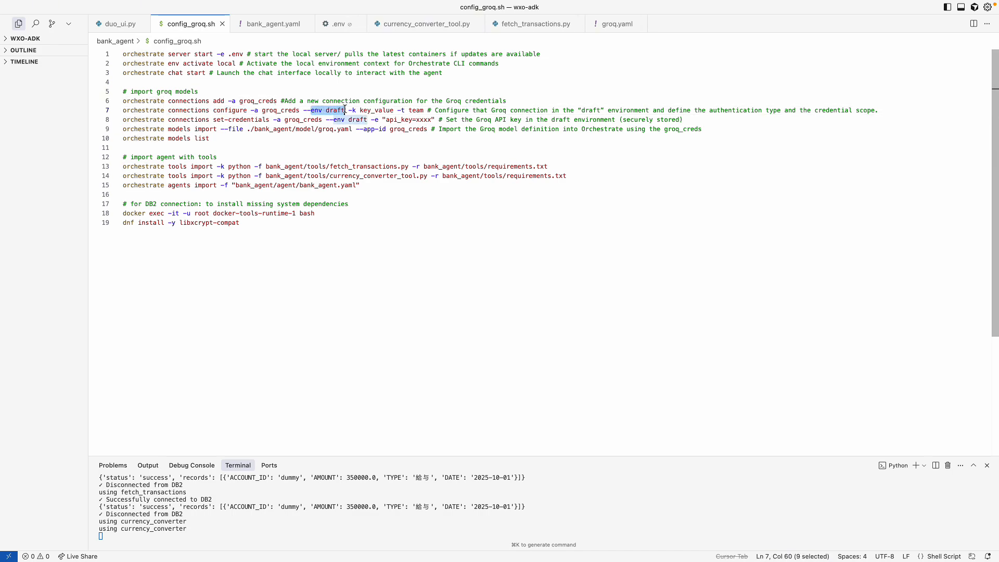
double_click(373, 110)
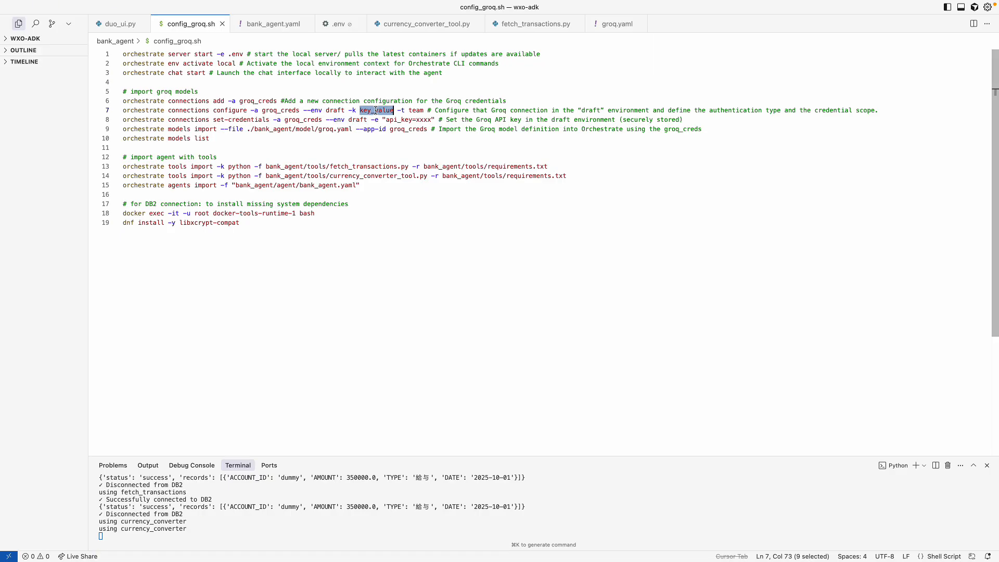
double_click(410, 110)
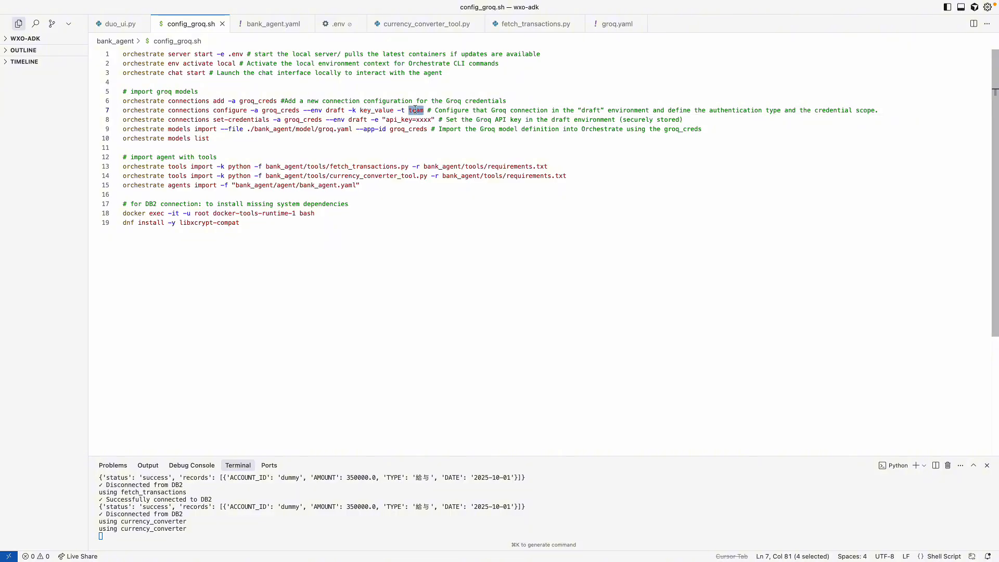
Point out the set-credentials command and its env argument, and highlight all three groq_creds connection commands together
double_click(268, 120)
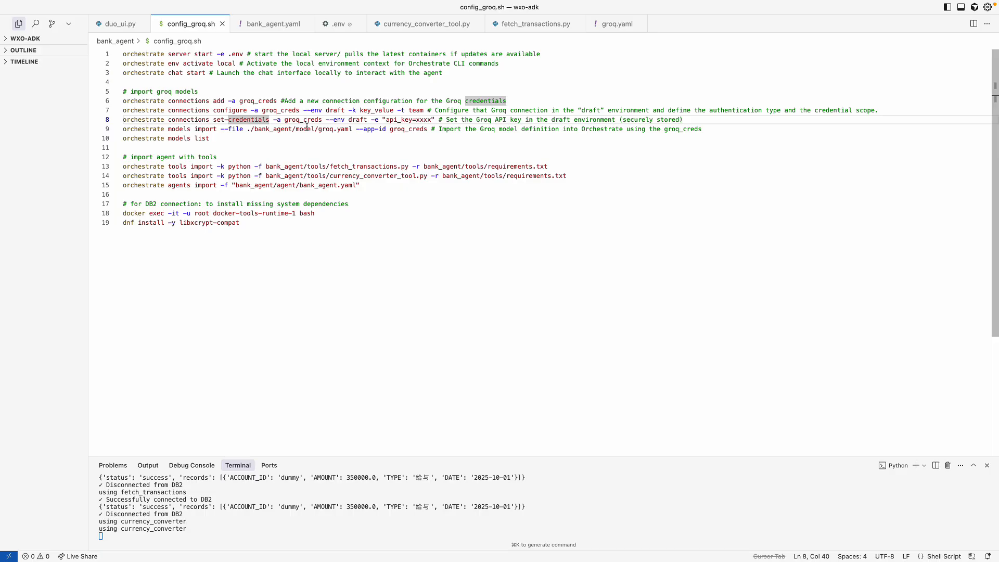
left_click(335, 118)
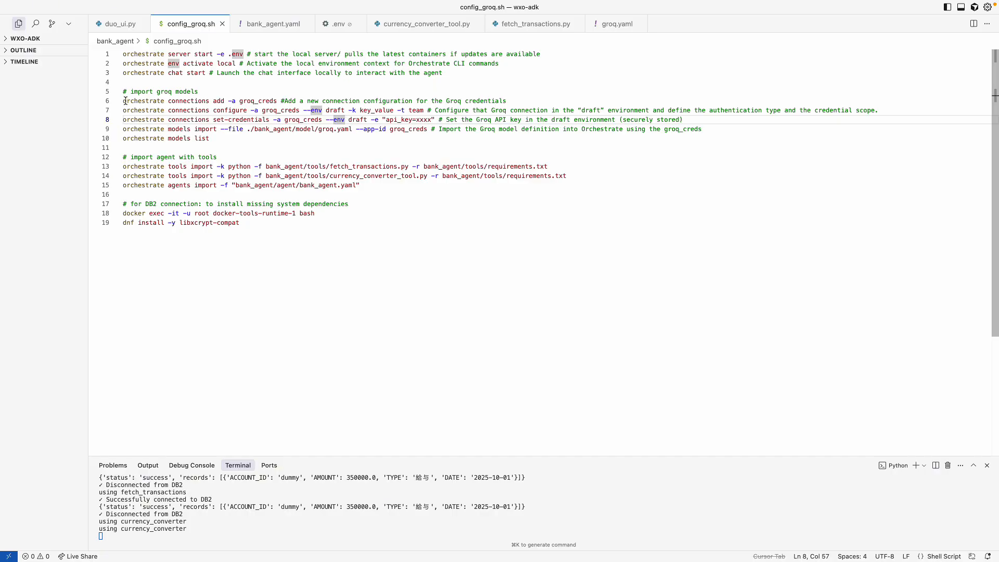
left_click_drag(123, 101, 121, 124)
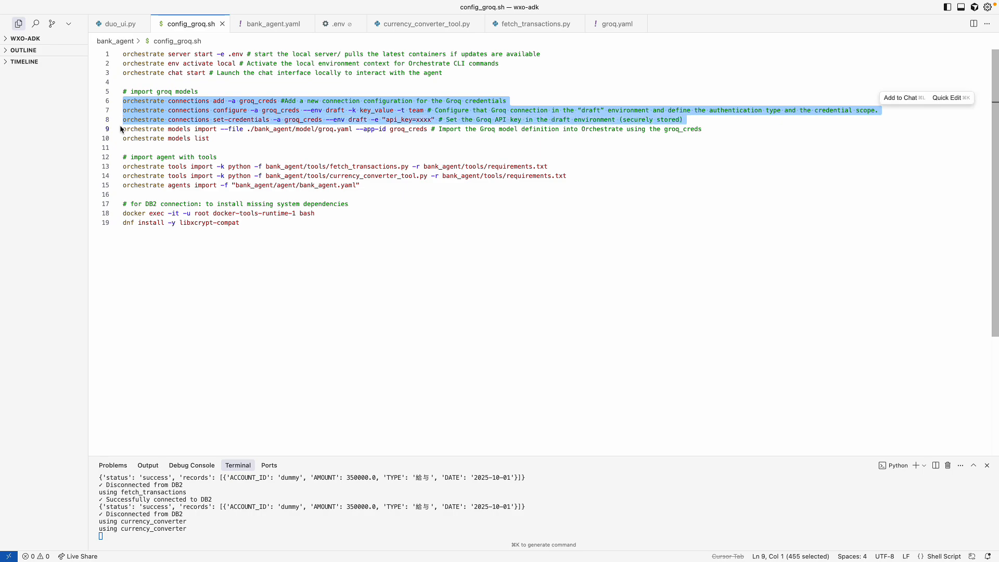
Go from the models import command to groq.yaml and highlight the llama-3.3-70b-versatile model name and display name
left_click(124, 128)
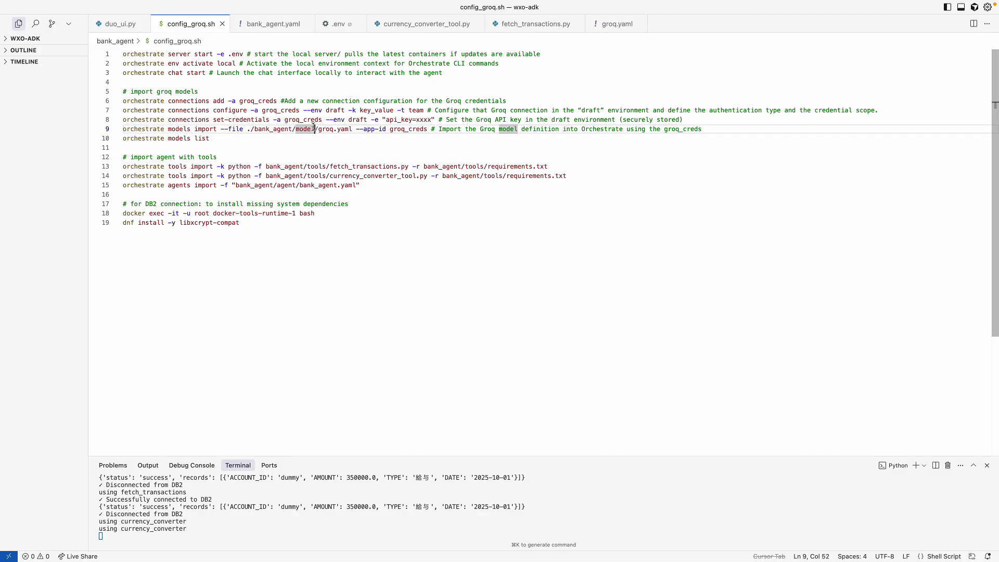
left_click(272, 23)
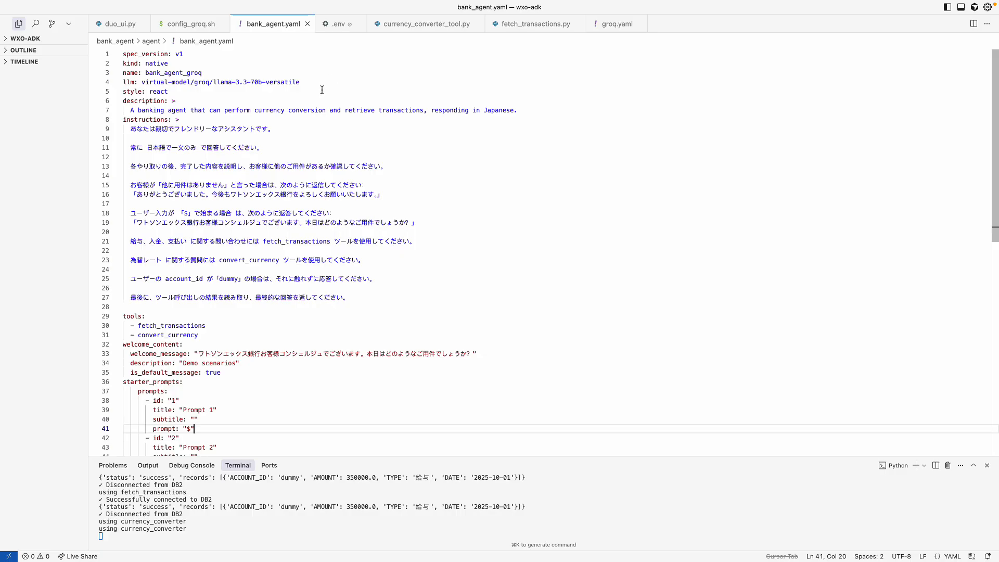
left_click(617, 24)
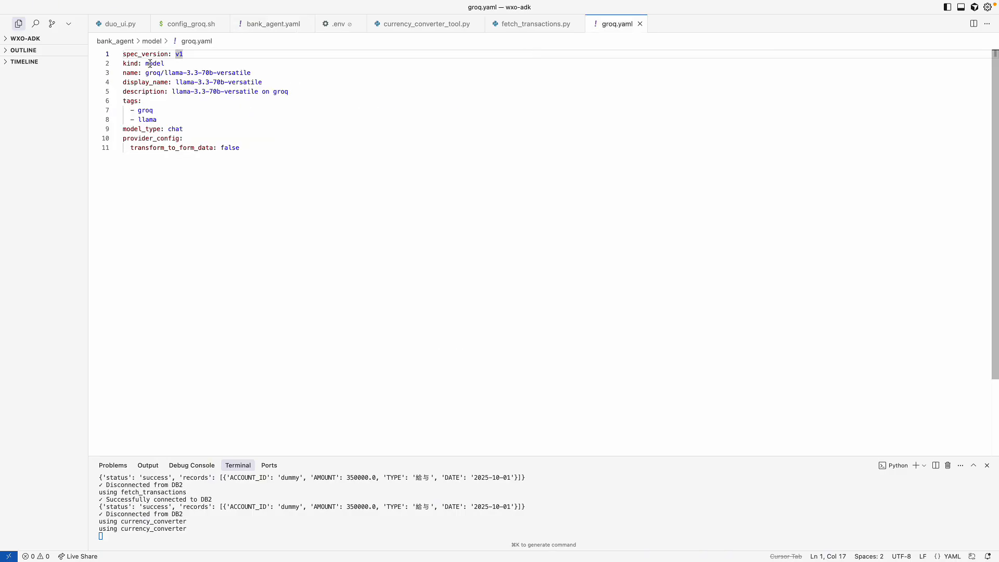
left_click_drag(145, 73, 261, 68)
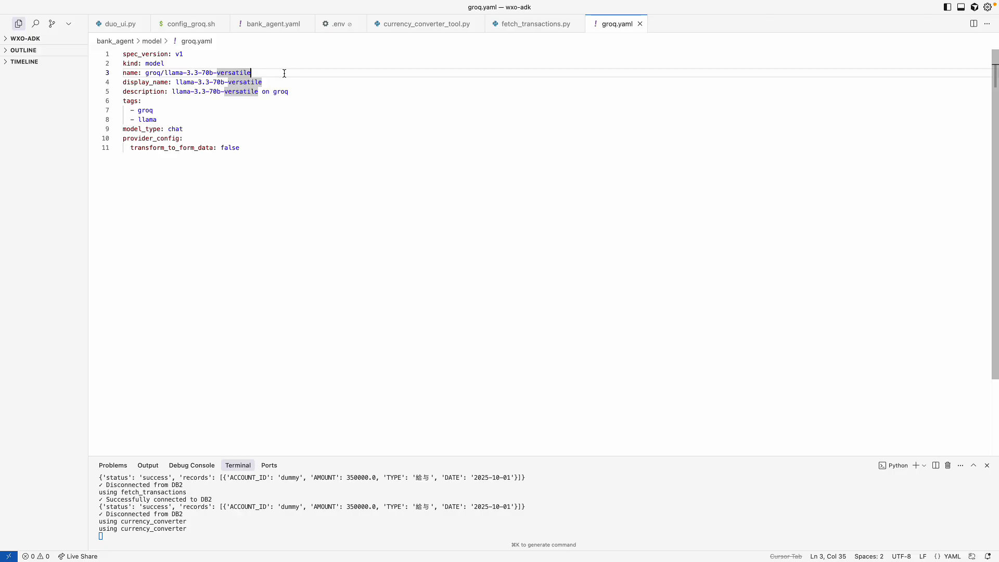
left_click_drag(165, 73, 268, 70)
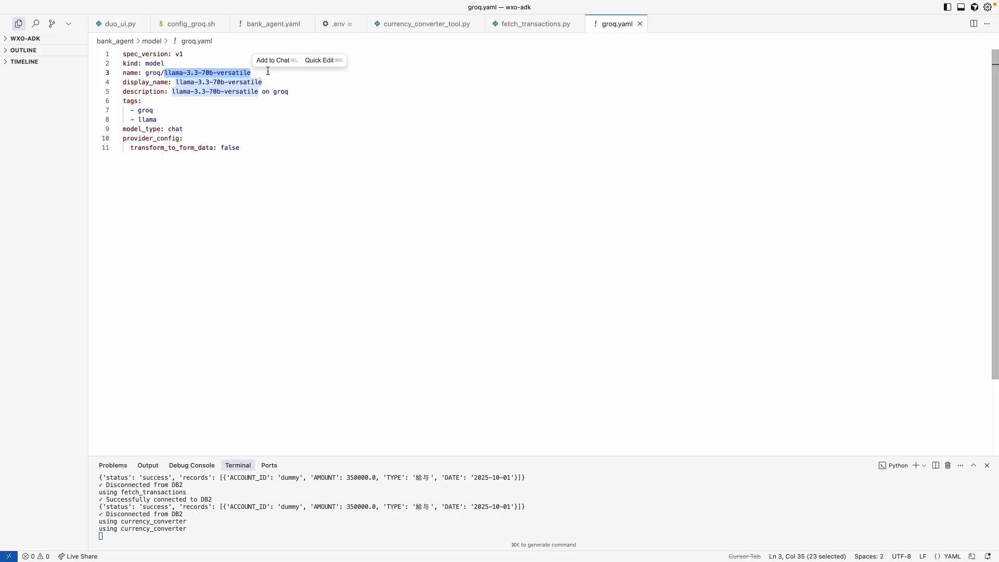
double_click(270, 82)
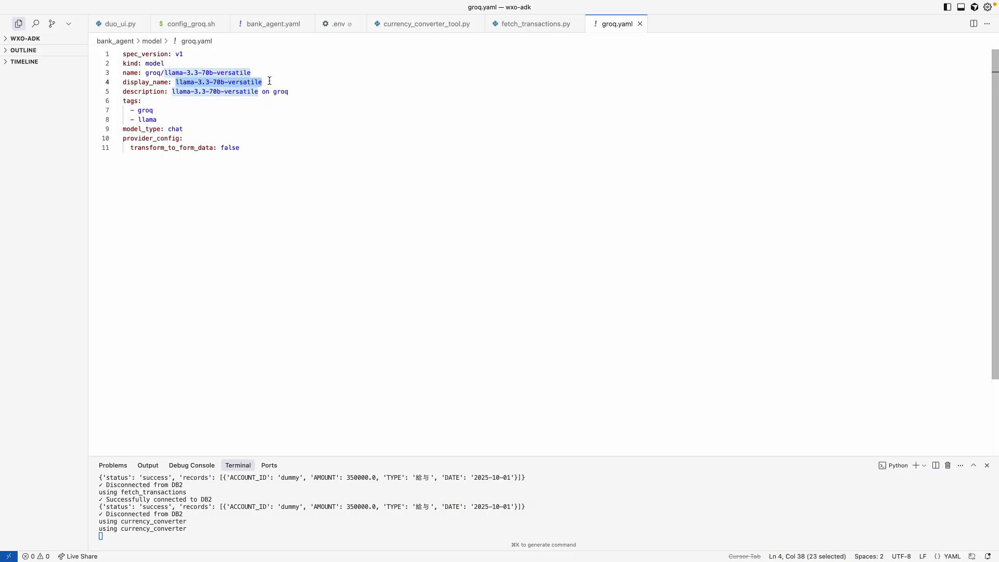
Return to config_groq.sh, highlight "orchestrate models list", and enlarge the terminal to show the start of the Available Models table
left_click(180, 26)
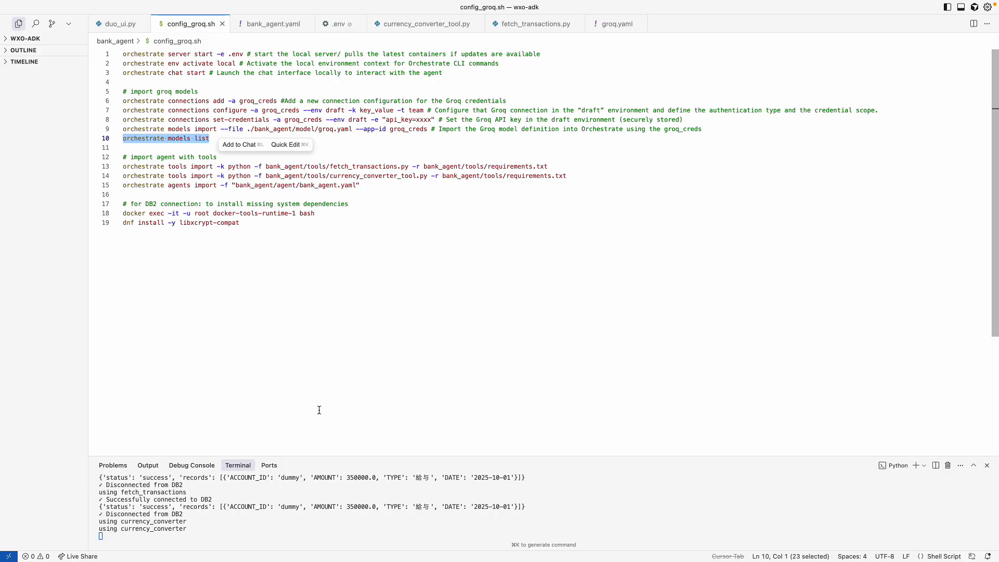
left_click_drag(354, 456, 360, 423)
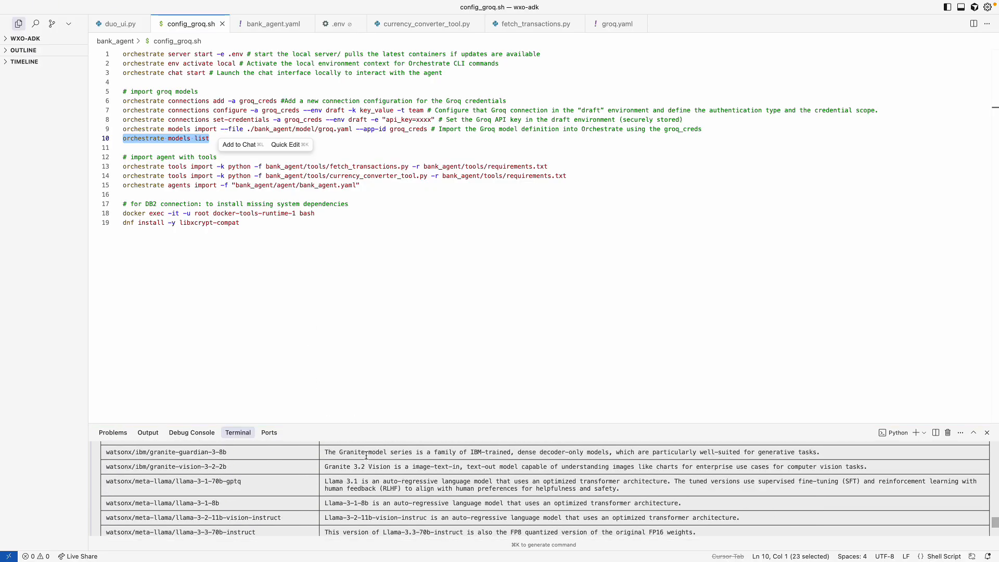
left_click_drag(367, 423, 365, 241)
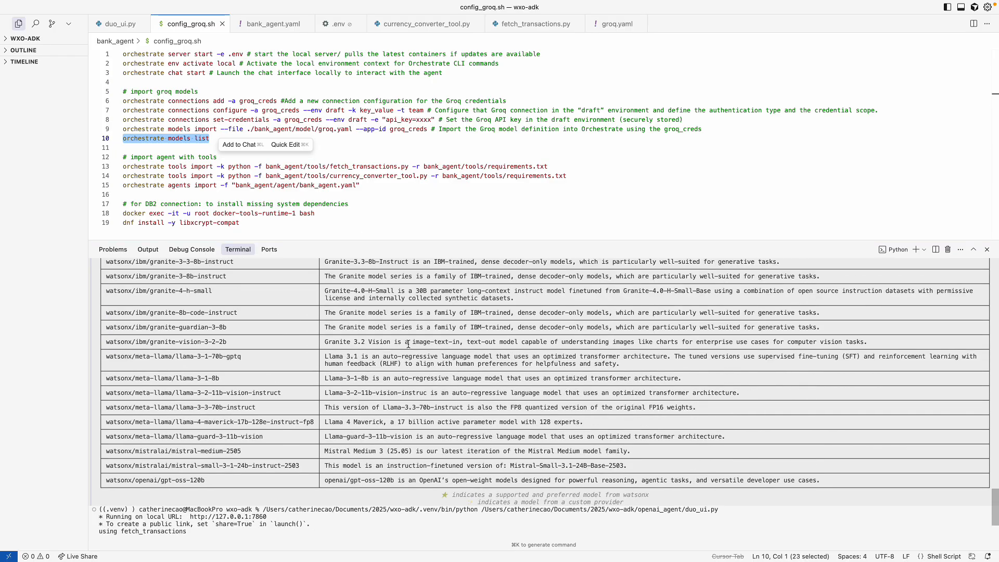
scroll(406, 344, "up", 5)
scroll(406, 344, "up", 3)
scroll(407, 343, "down", 2)
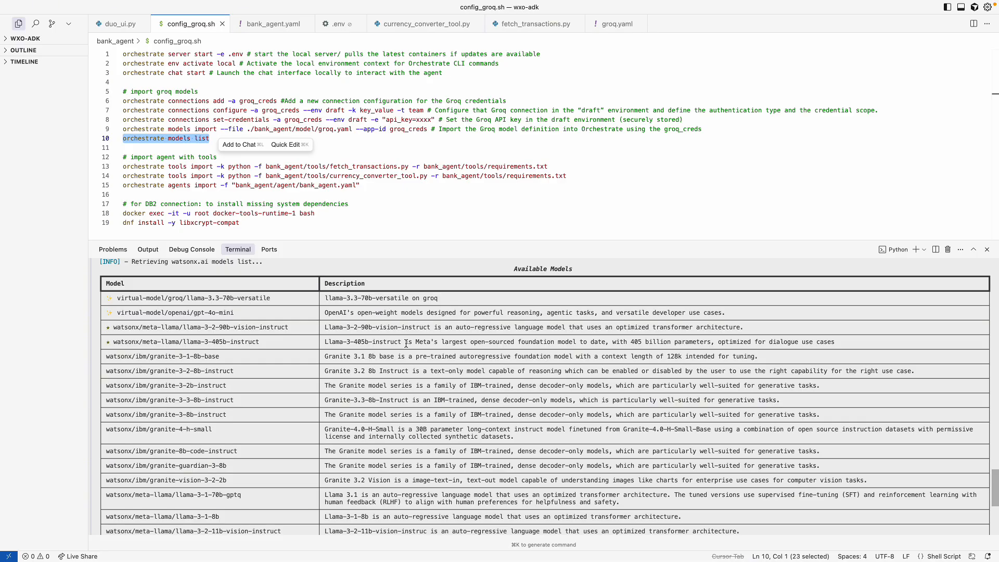
Highlight the Groq and OpenAI virtual-model entries in the Available Models table, followed by the watsonx model rows
left_click_drag(110, 298, 166, 298)
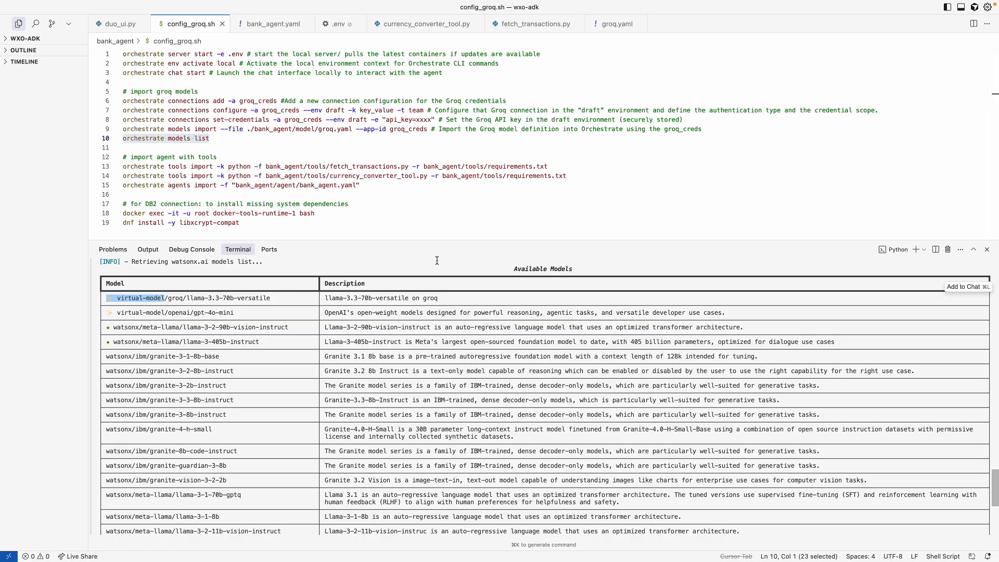
left_click_drag(443, 240, 442, 242)
left_click(216, 312)
double_click(172, 301)
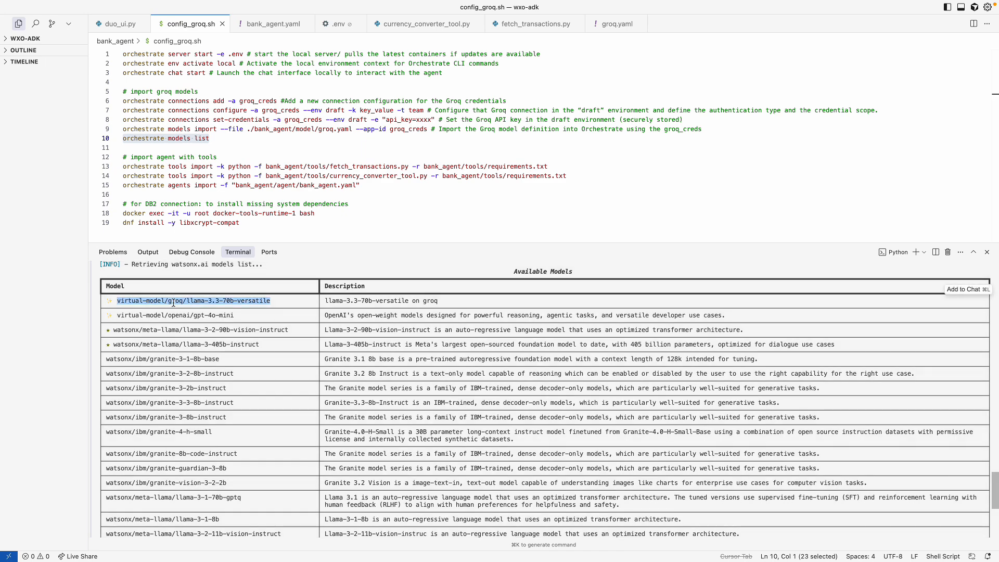
double_click(174, 315)
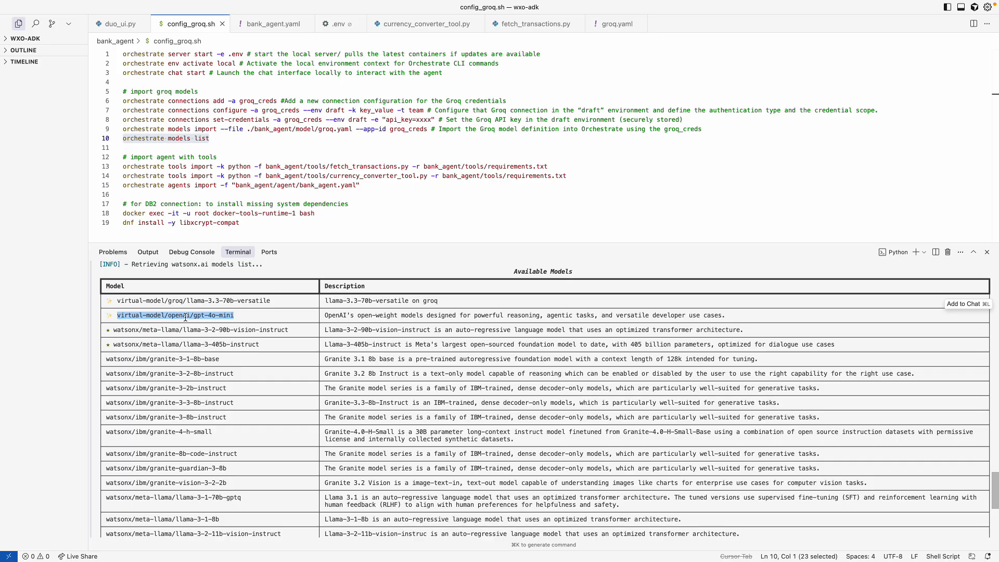
left_click_drag(187, 323, 247, 455)
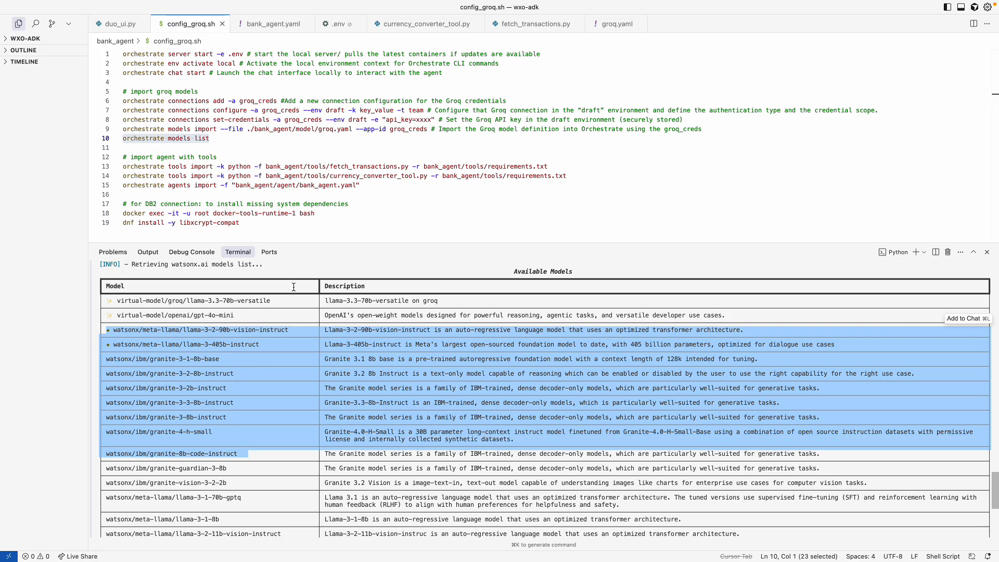
Highlight the whole Groq model import block, followed by the tool and agent import commands and the requirements.txt argument
left_click(225, 156)
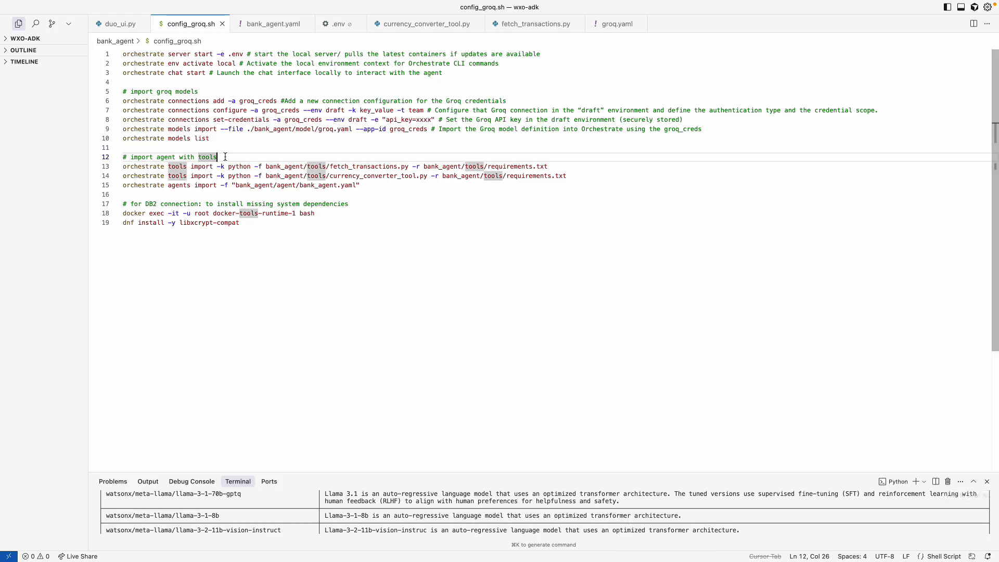
left_click_drag(223, 140, 116, 104)
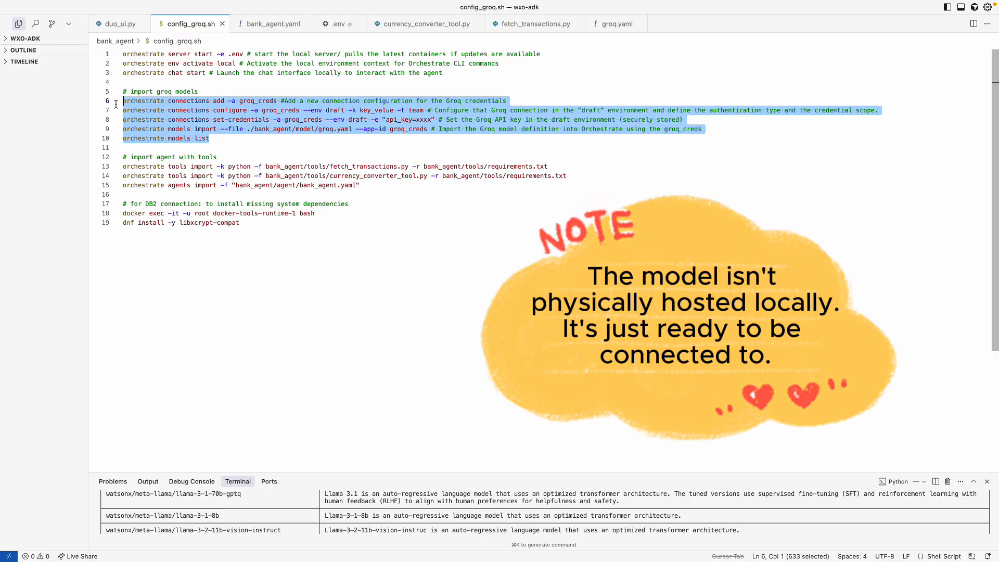
left_click(123, 166)
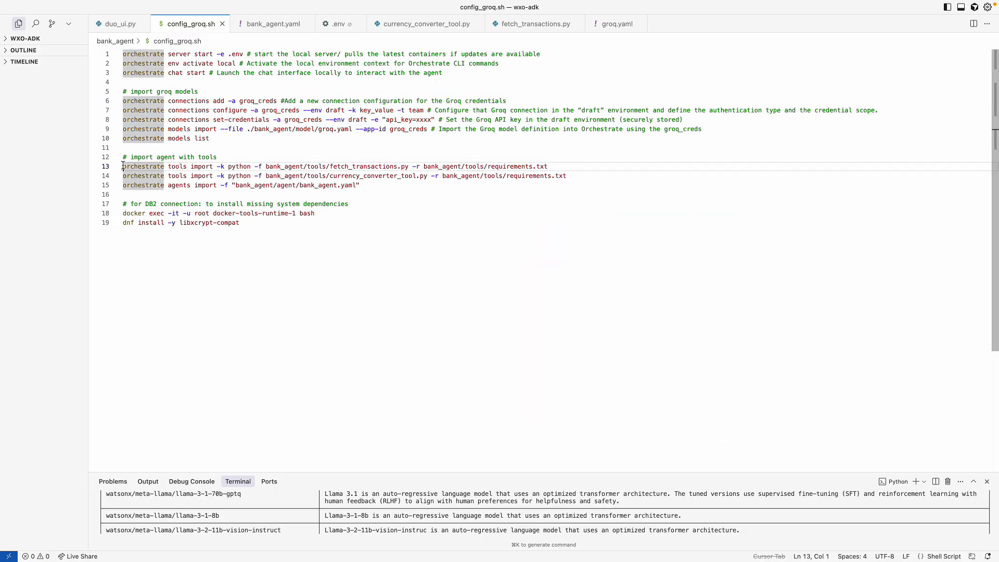
left_click_drag(122, 166, 123, 195)
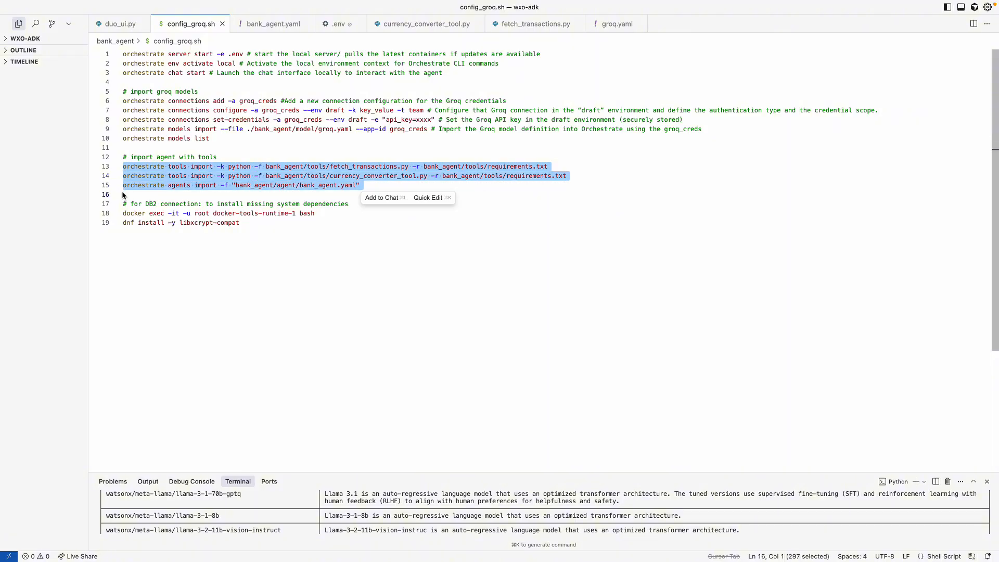
left_click(254, 166)
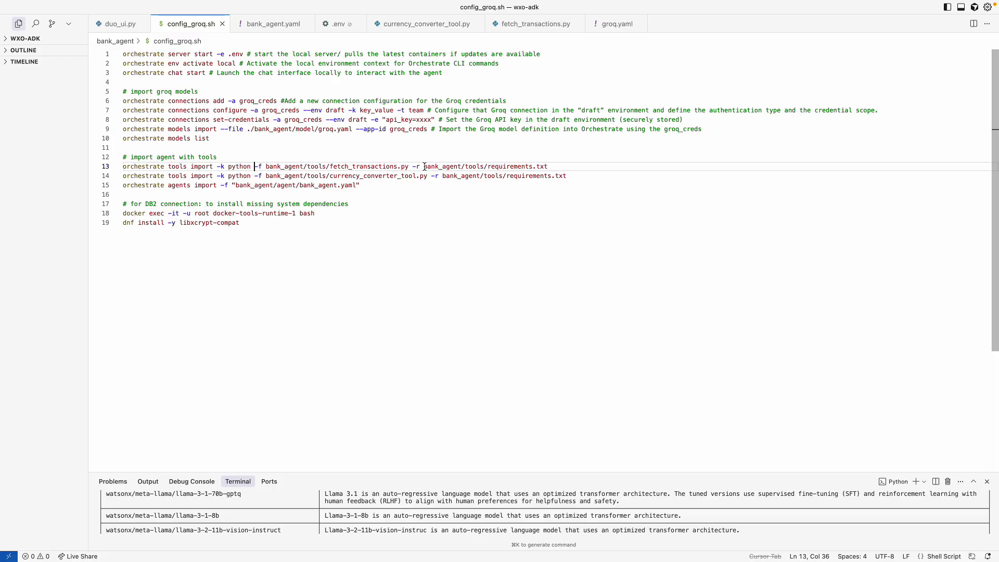
left_click_drag(431, 166, 488, 166)
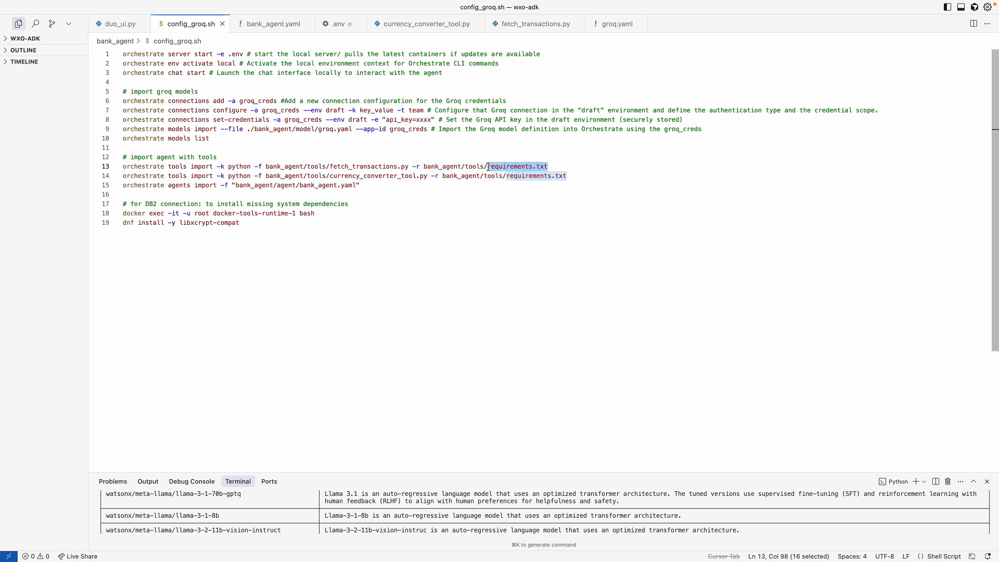
Highlight the "orchestrate agents import" command that loads bank_agent.yaml
left_click(370, 186)
key("Home")
key("shift+End")
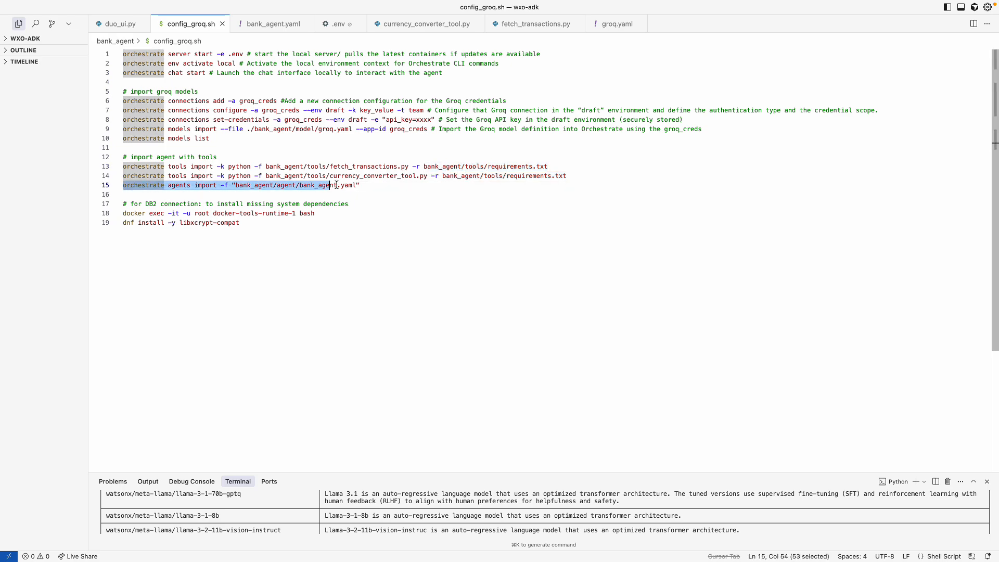
Open bank_agent.yaml, point out its Groq llm, react style, Japanese instructions and two tools, and return to config_groq.sh
left_click(279, 28)
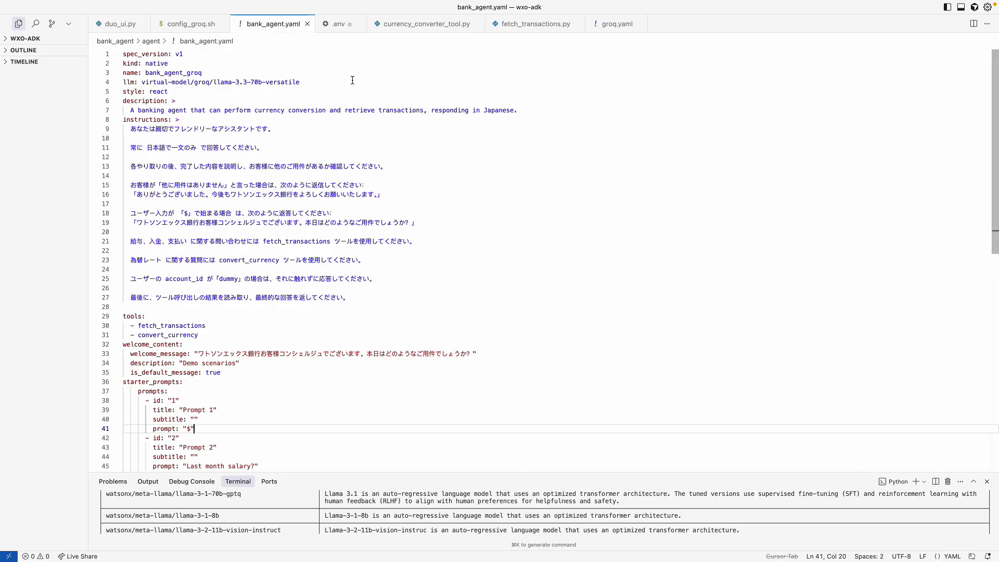
double_click(281, 82)
left_click_drag(143, 81, 300, 83)
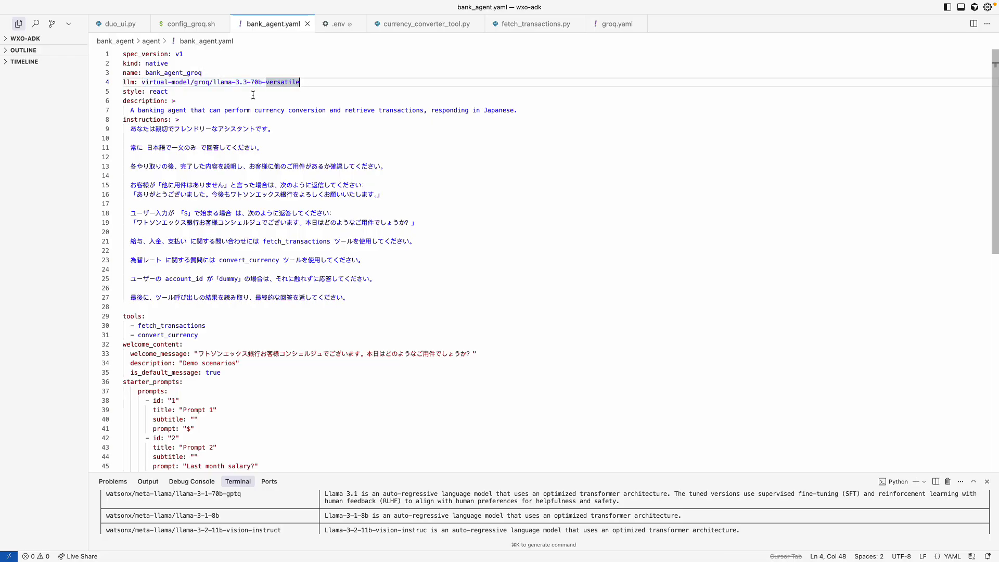
left_click(155, 92)
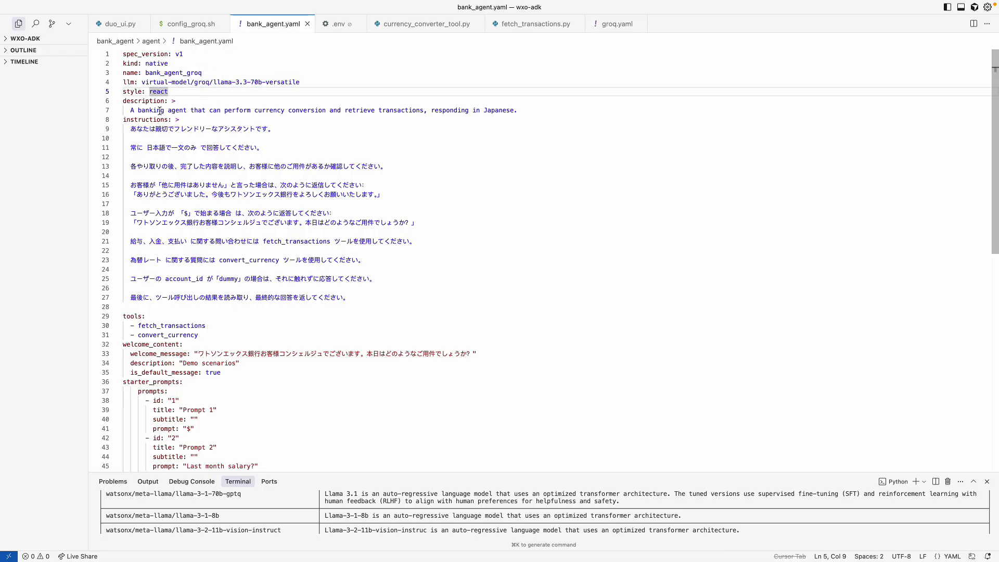
left_click_drag(131, 129, 364, 293)
scroll(364, 292, "down", 2)
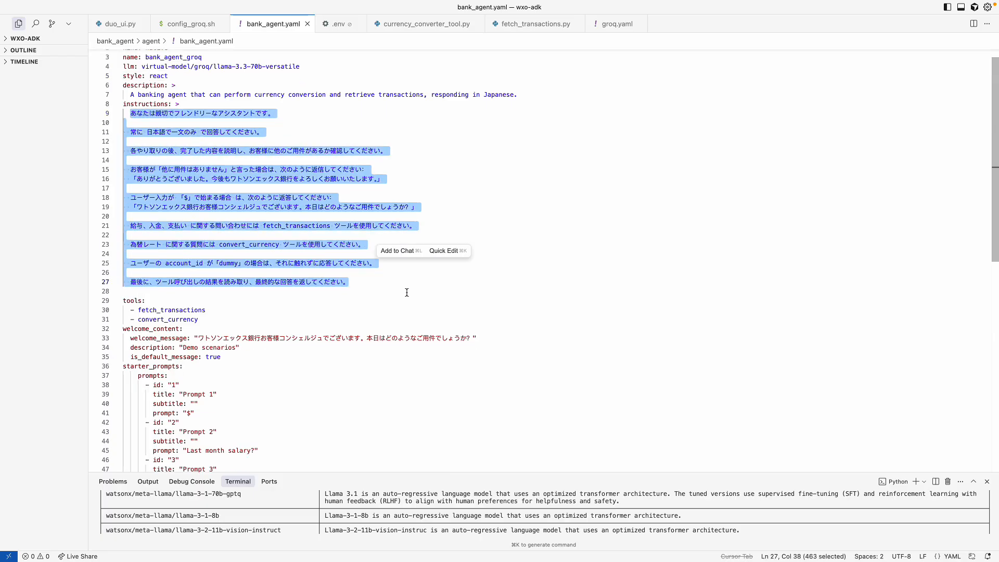
left_click_drag(136, 276, 199, 283)
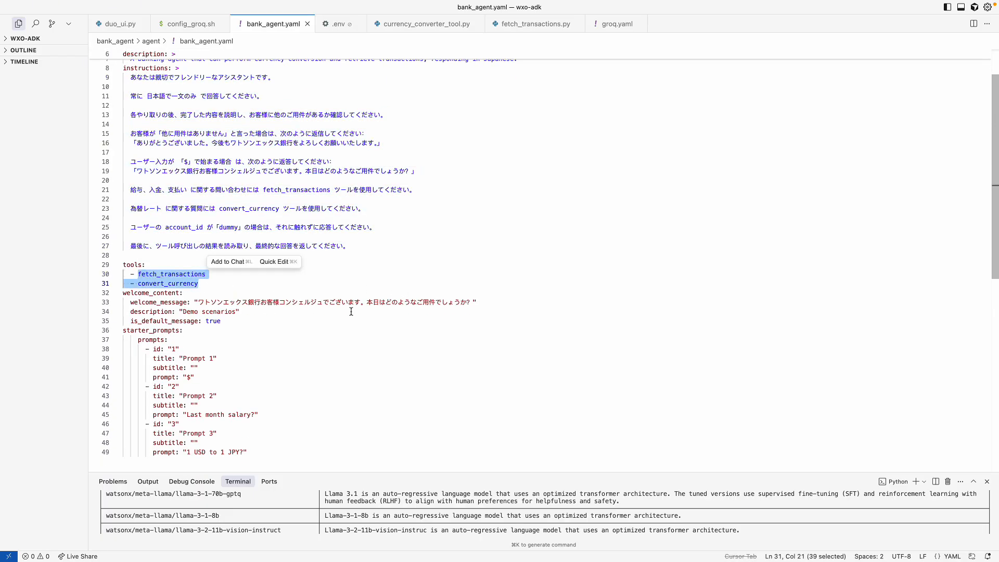
left_click(197, 24)
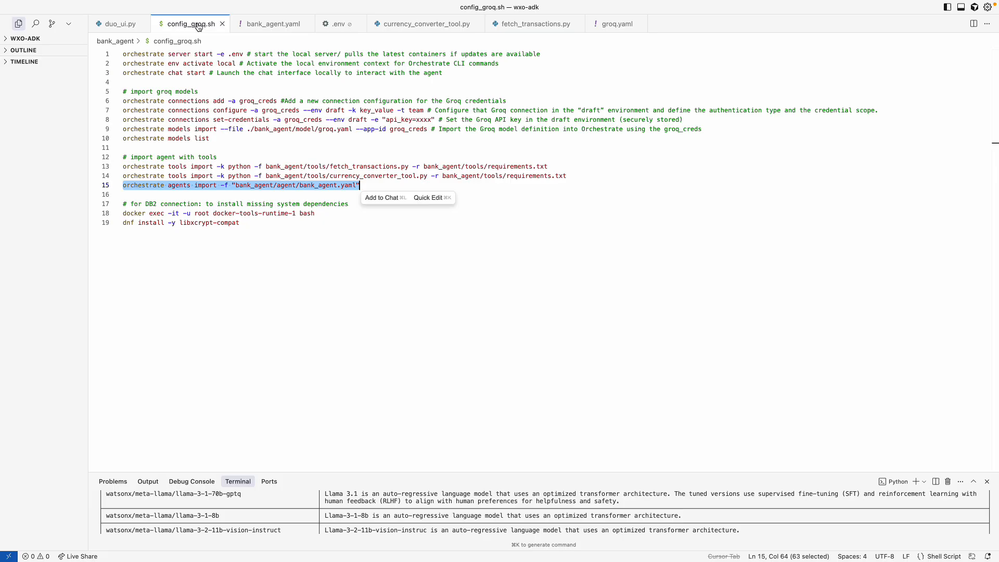
Highlight the bank_agent.yaml import command, followed by the DB2 dependency block with the docker exec and "dnf install -y libxcrypt-compat" commands
triple_click(230, 186)
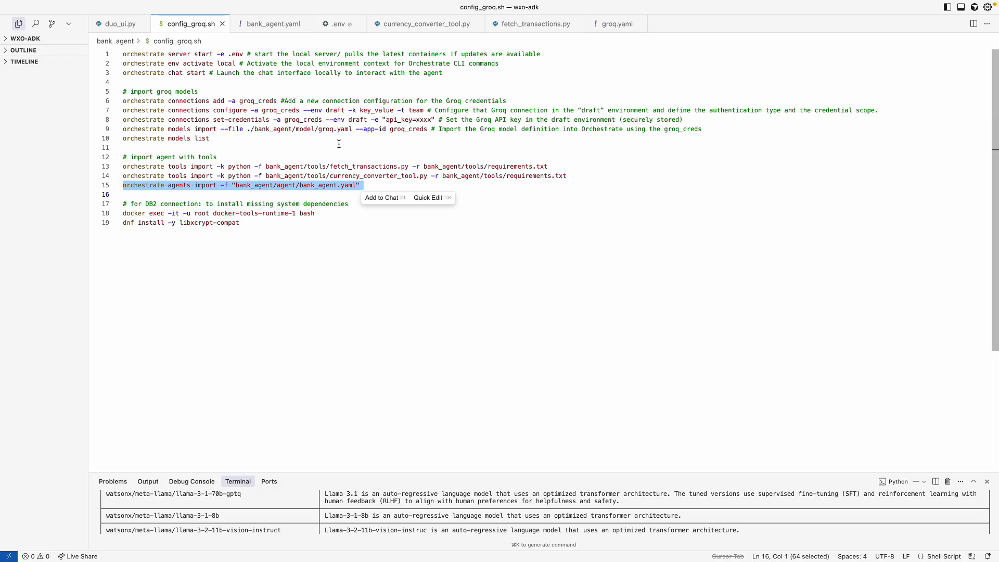
left_click_drag(241, 222, 124, 214)
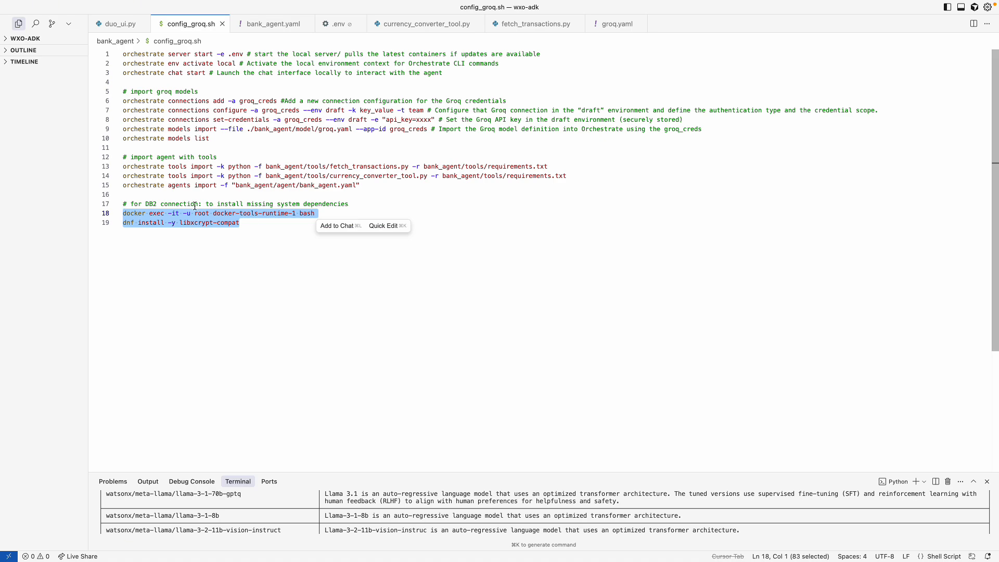
left_click(255, 223)
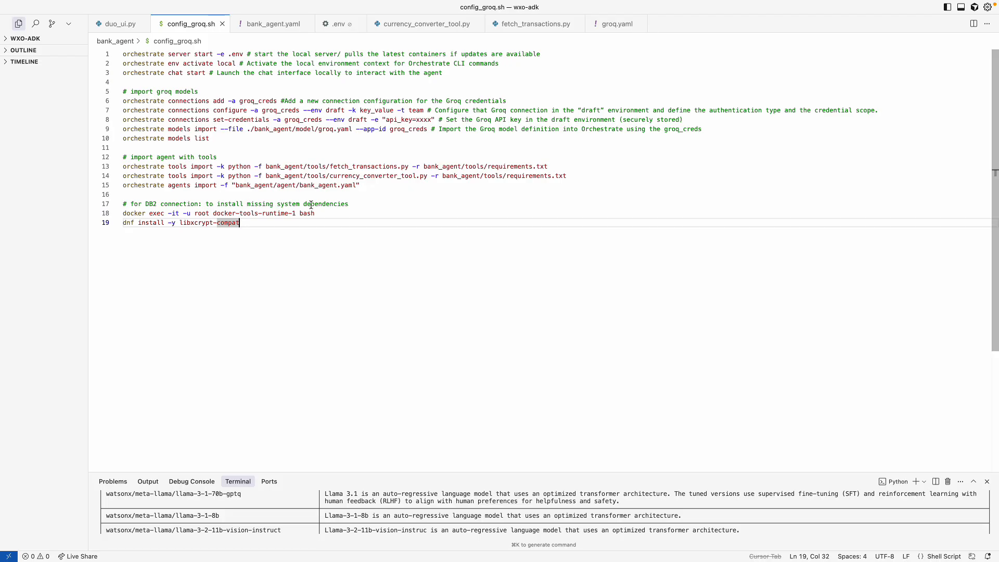
left_click(212, 213)
left_click_drag(212, 214, 123, 213)
left_click(319, 214)
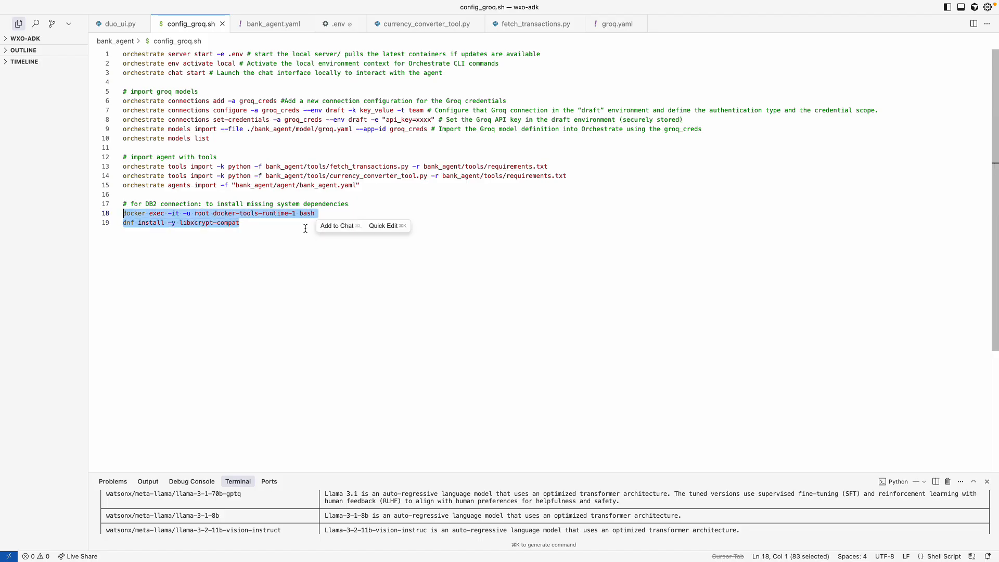
left_click(267, 226)
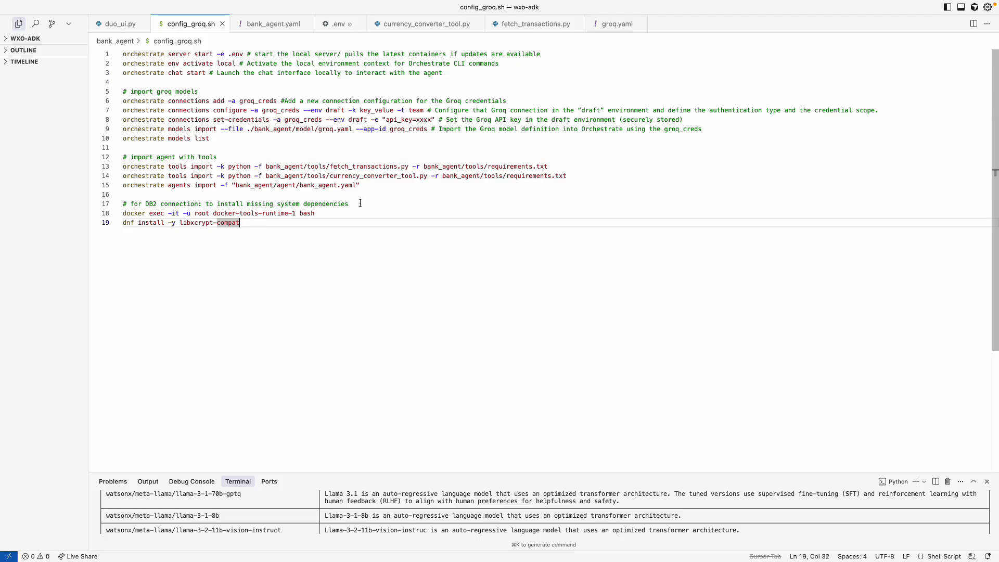
left_click_drag(281, 223, 123, 204)
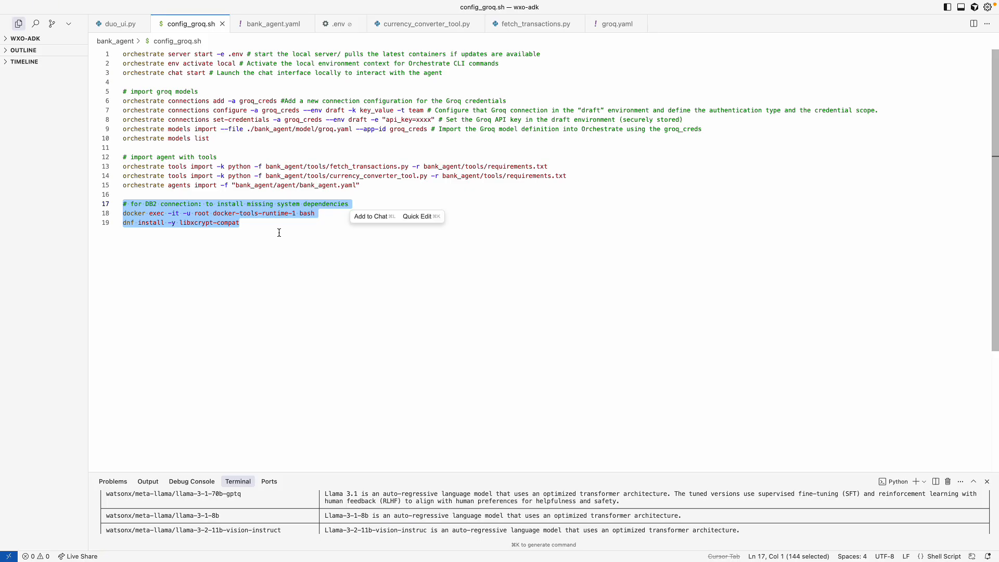
left_click_drag(277, 224, 123, 204)
left_click(252, 223)
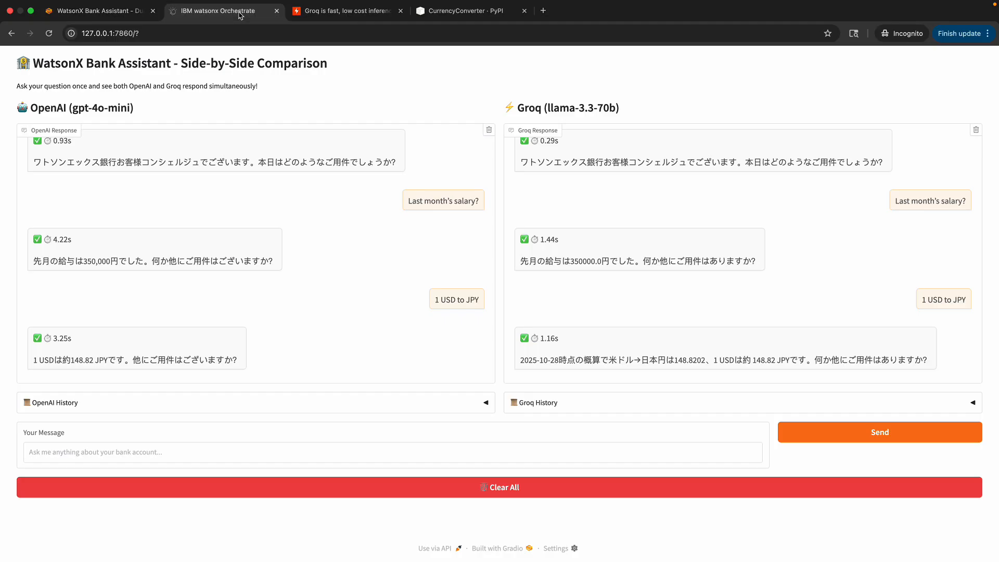
Switch to bank_agent_groq in watsonx Orchestrate and show its model choices, pointing out llama-3.3-70b-versatile and gpt-4o-mini
left_click(240, 16)
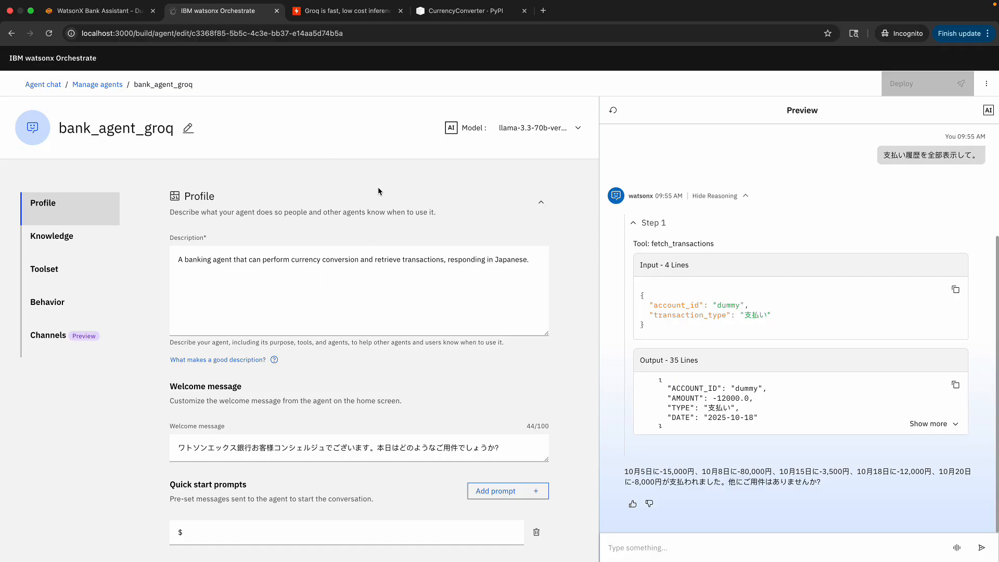
left_click(523, 132)
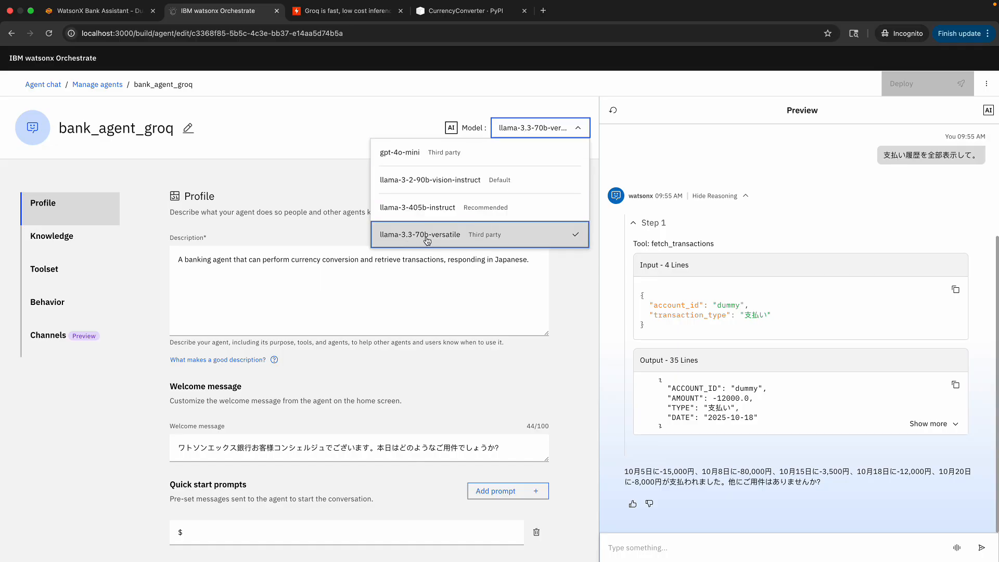
left_click(511, 241)
left_click(512, 130)
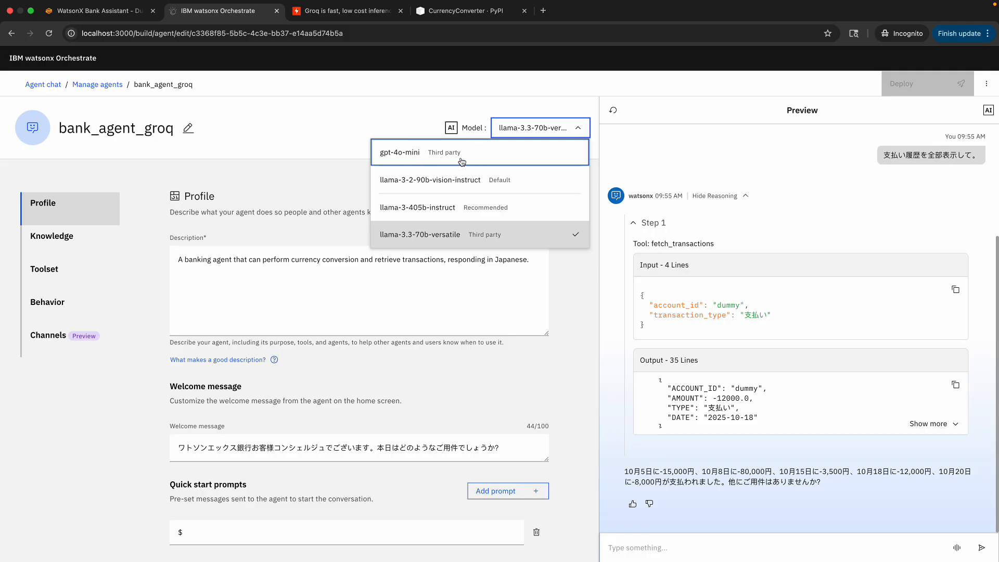
Review the agent's configuration from the welcome message and quick start prompts through agent style, knowledge and toolset to channels
scroll(478, 214, "down", 2)
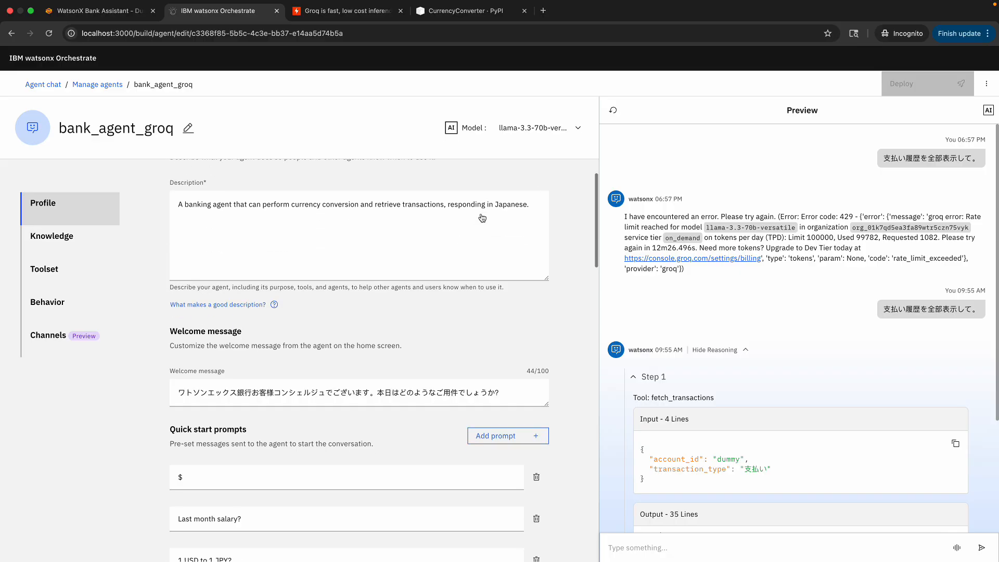
scroll(480, 213, "down", 5)
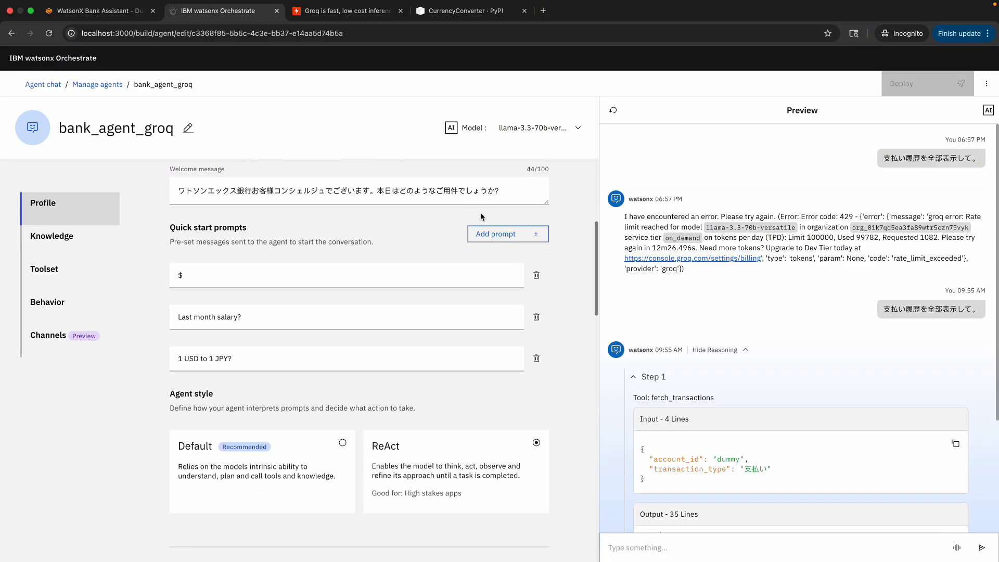
scroll(481, 214, "down", 5)
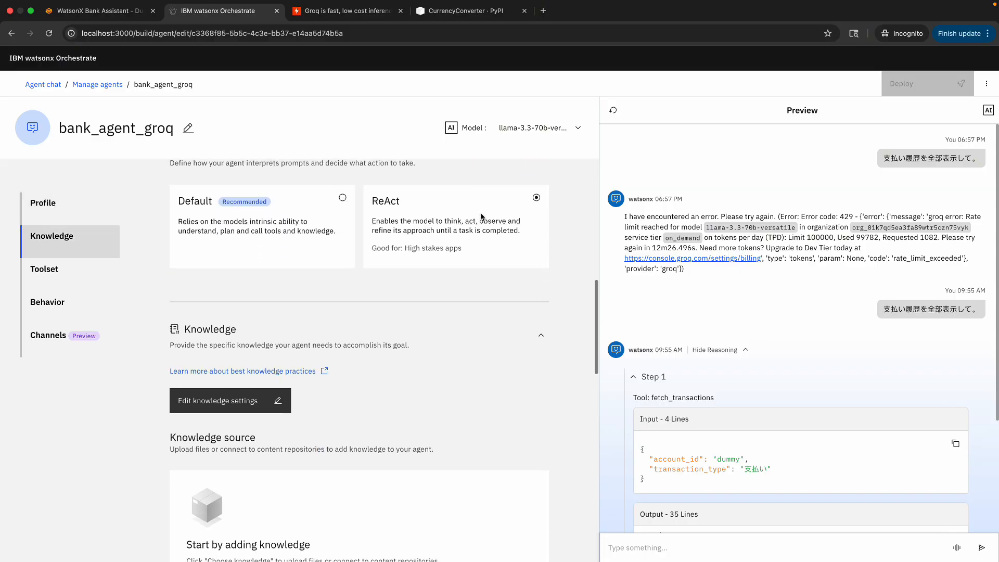
scroll(481, 214, "down", 6)
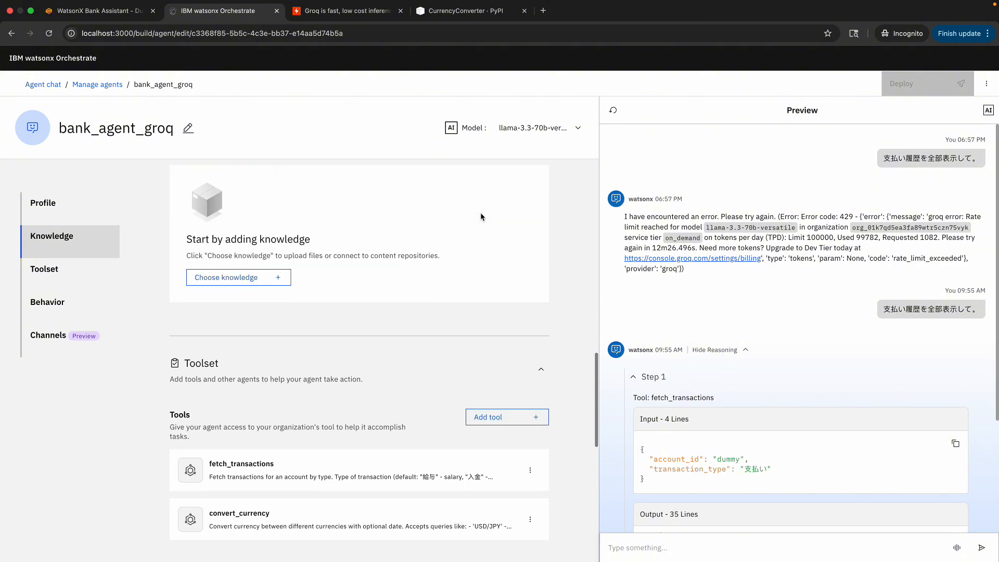
scroll(480, 213, "down", 6)
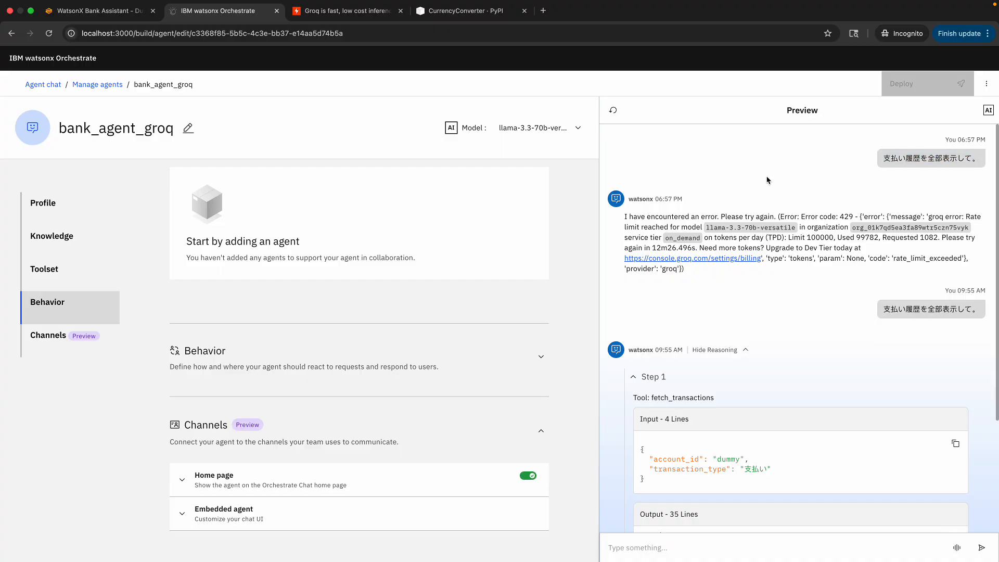
Highlight the Groq rate limit error in the preview chat and review it alongside the repeated request
left_click_drag(624, 215, 697, 282)
left_click(697, 282)
left_click_drag(820, 217, 863, 256)
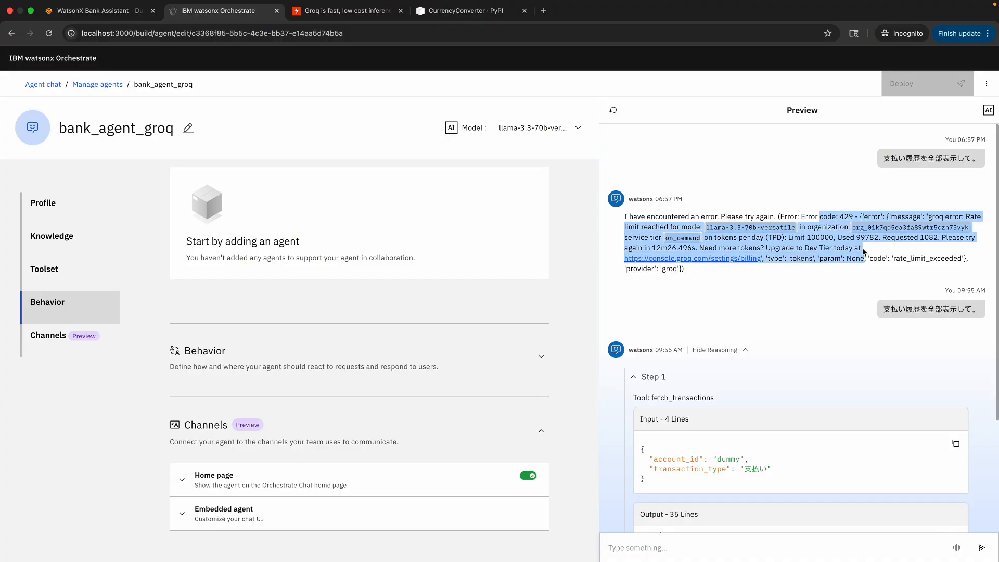
left_click(825, 207)
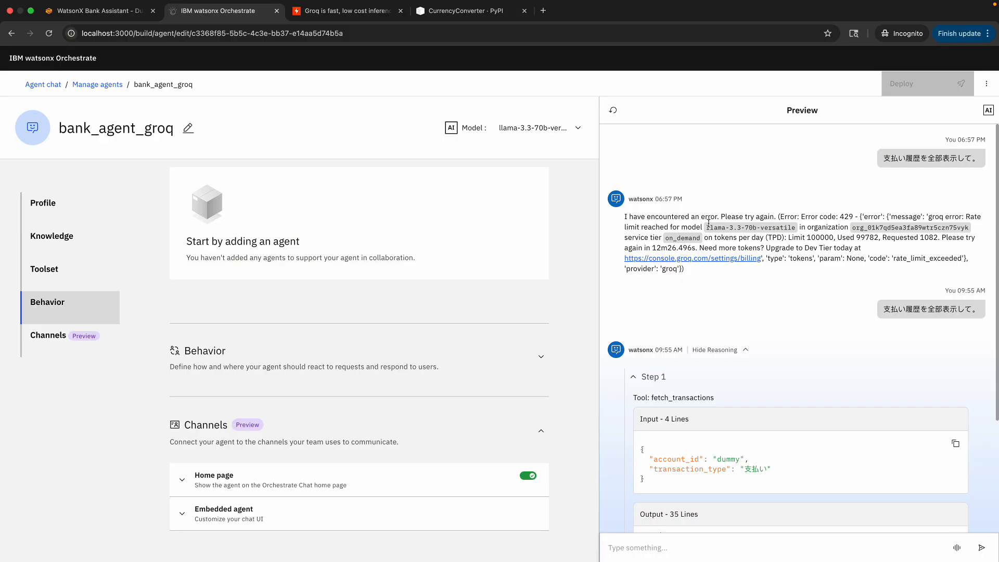
scroll(873, 263, "down", 2)
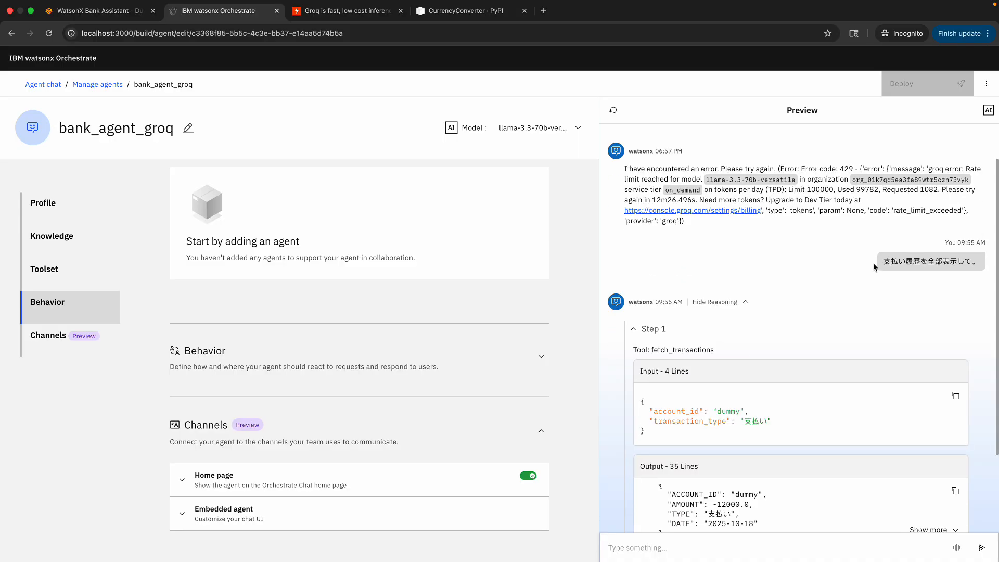
scroll(846, 236, "up", 2)
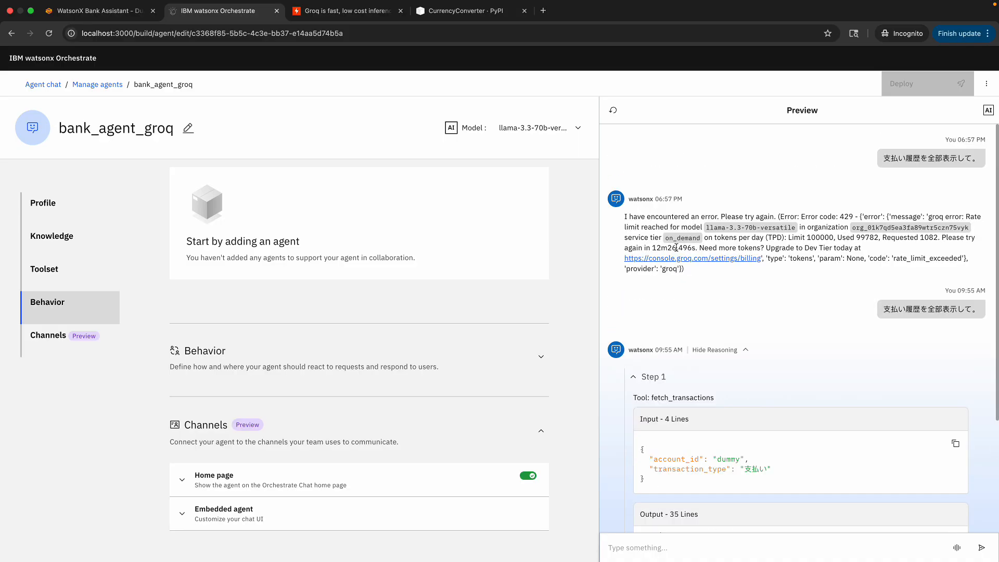
scroll(802, 249, "down", 1)
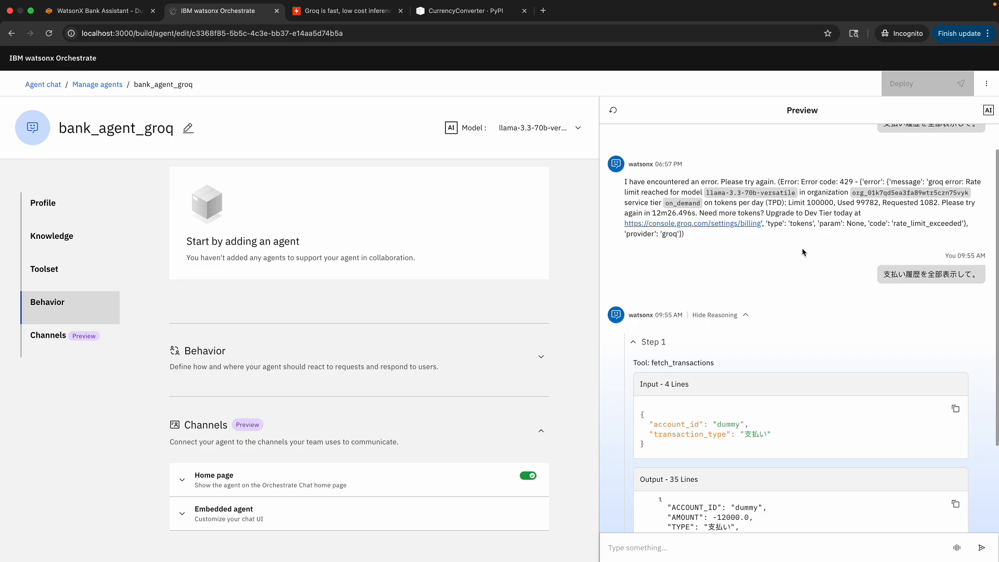
scroll(803, 253, "up", 1)
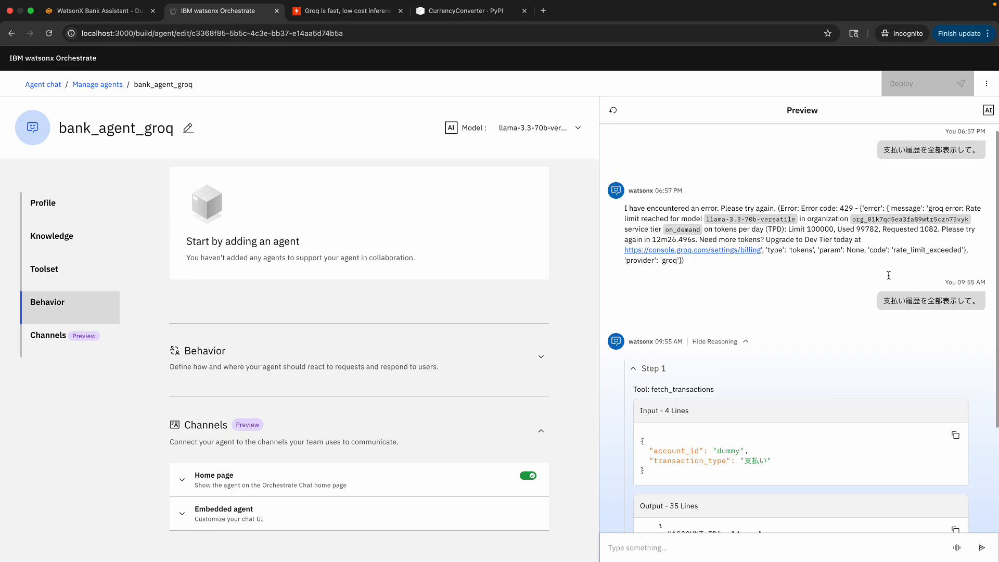
Highlight the second "支払い履歴を全部表示して。" request, and collapse and re-expand Step 1 of the agent's reasoning
left_click_drag(885, 303, 980, 314)
left_click(980, 314)
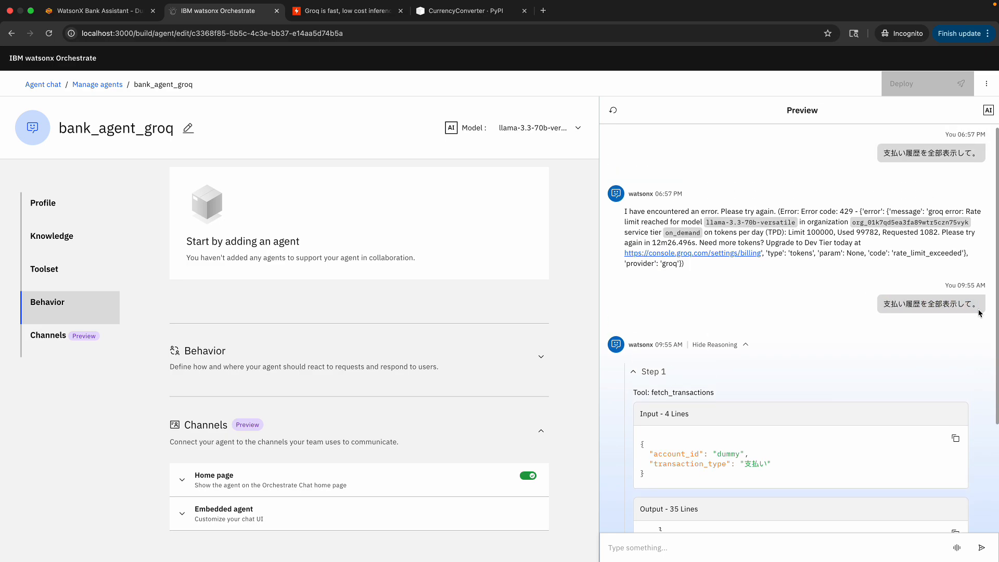
scroll(954, 327, "down", 1)
scroll(955, 326, "down", 2)
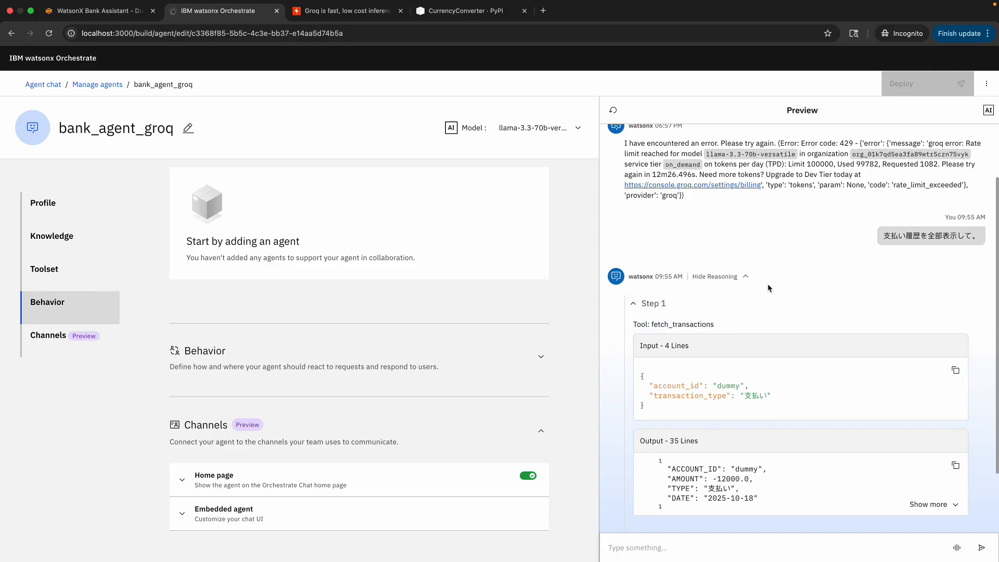
left_click(635, 306)
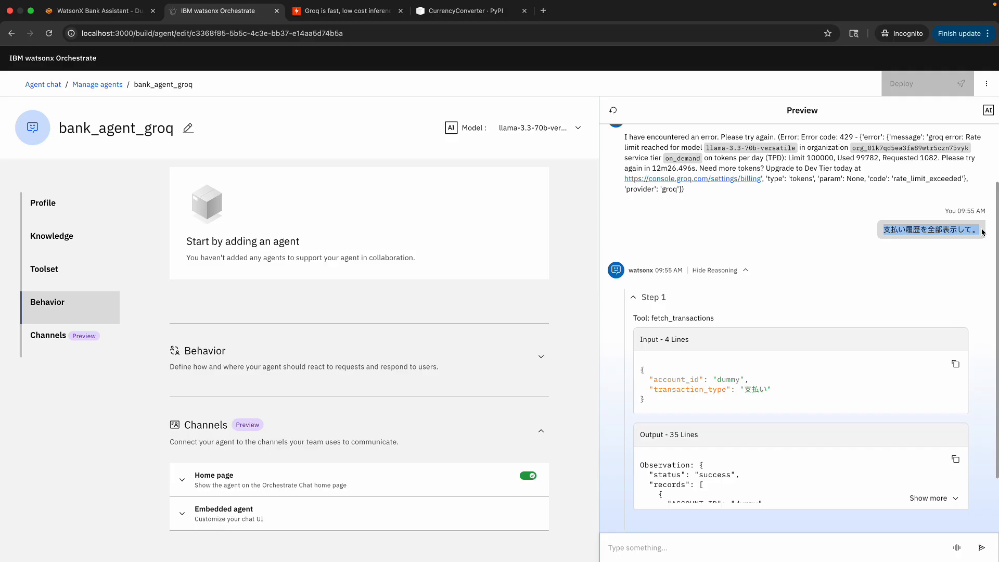
left_click(632, 297)
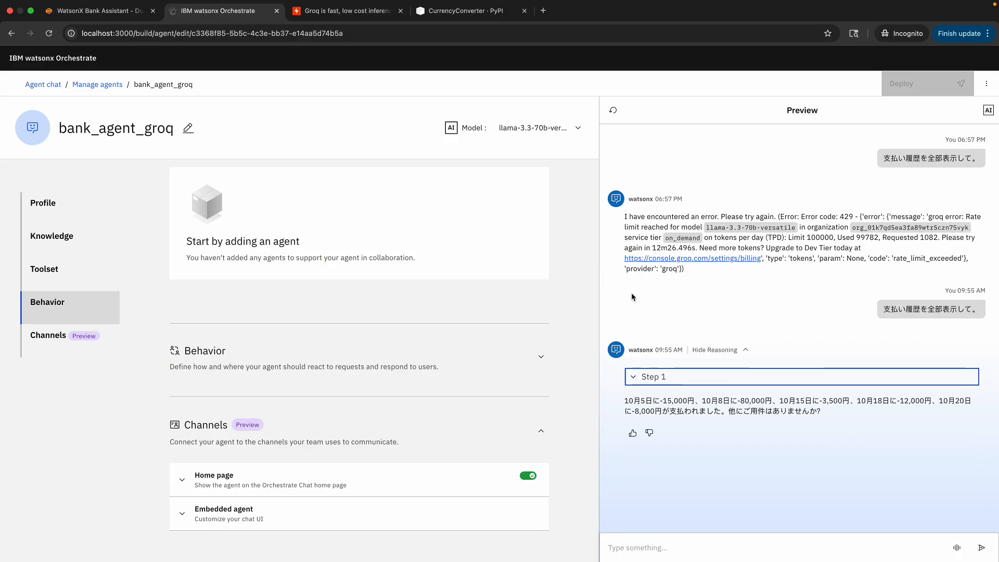
left_click(643, 383)
scroll(752, 349, "down", 3)
scroll(752, 354, "down", 2)
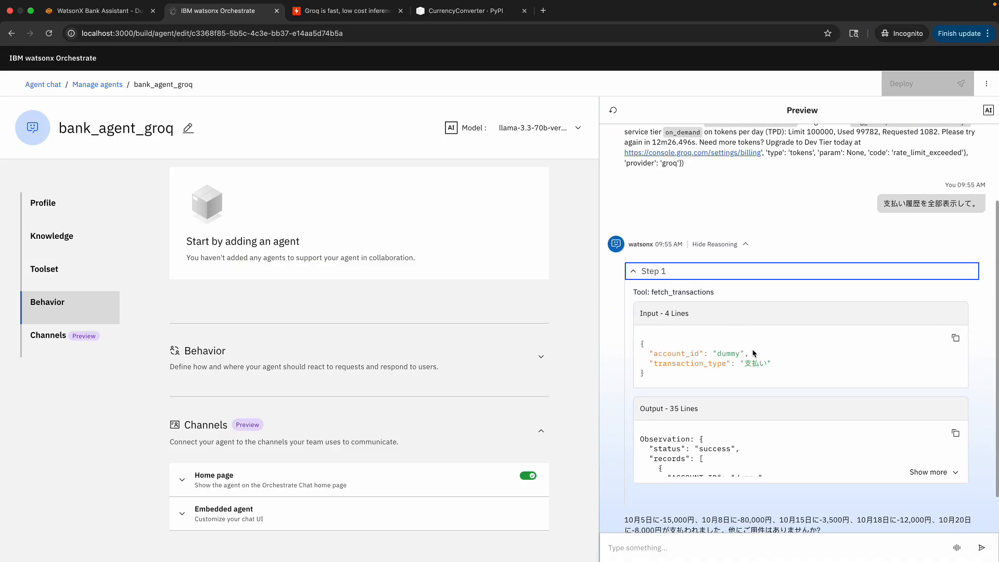
Highlight the fetch_transactions tool name and its input JSON in Step 1 of the reasoning
scroll(752, 351, "down", 1)
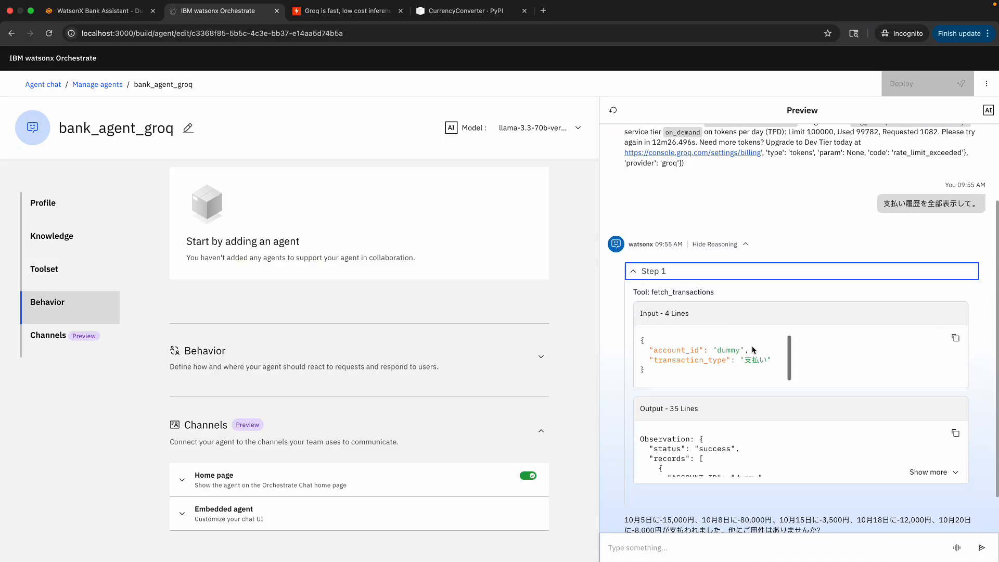
triple_click(660, 293)
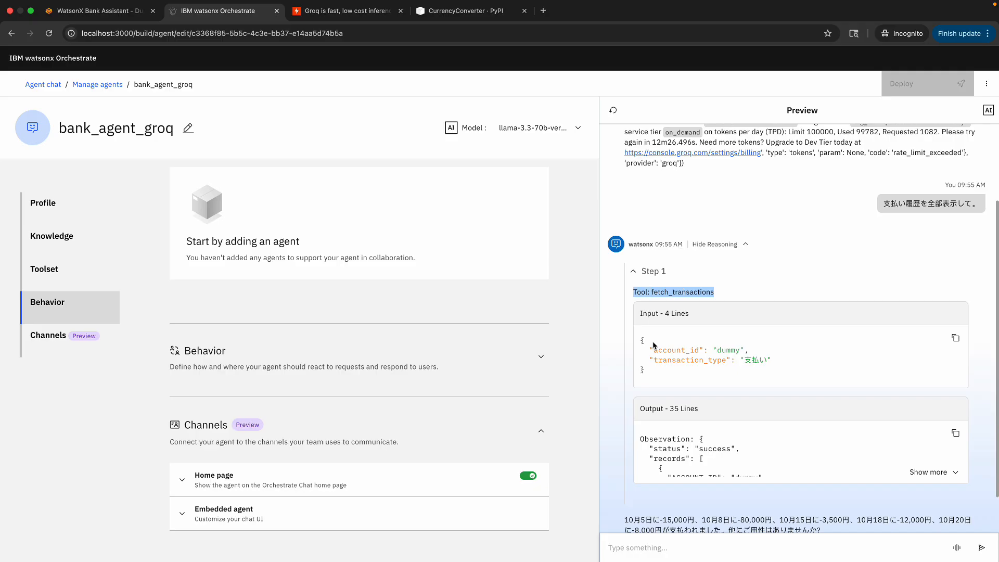
scroll(654, 345, "down", 1)
triple_click(647, 332)
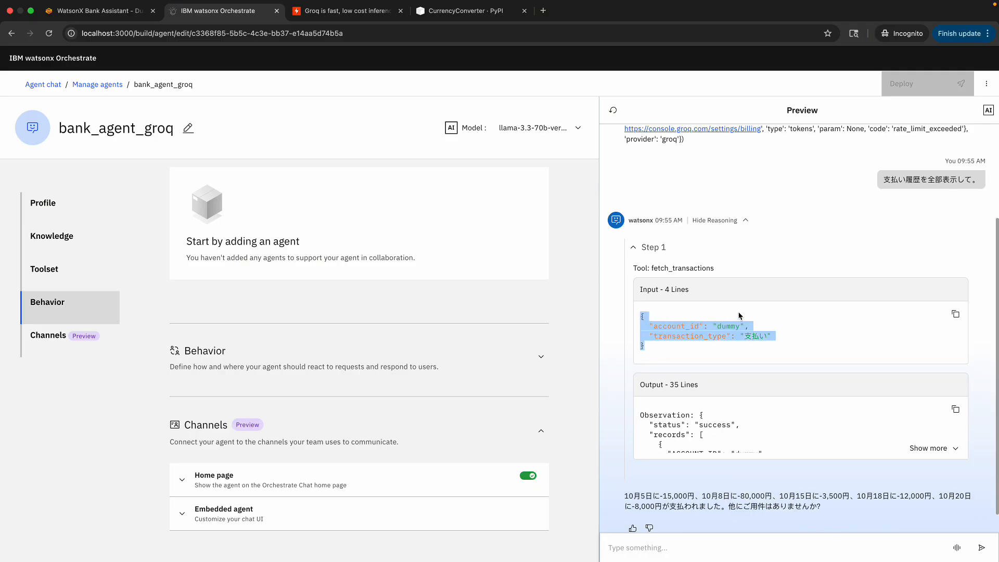
scroll(744, 328, "down", 1)
left_click(760, 380)
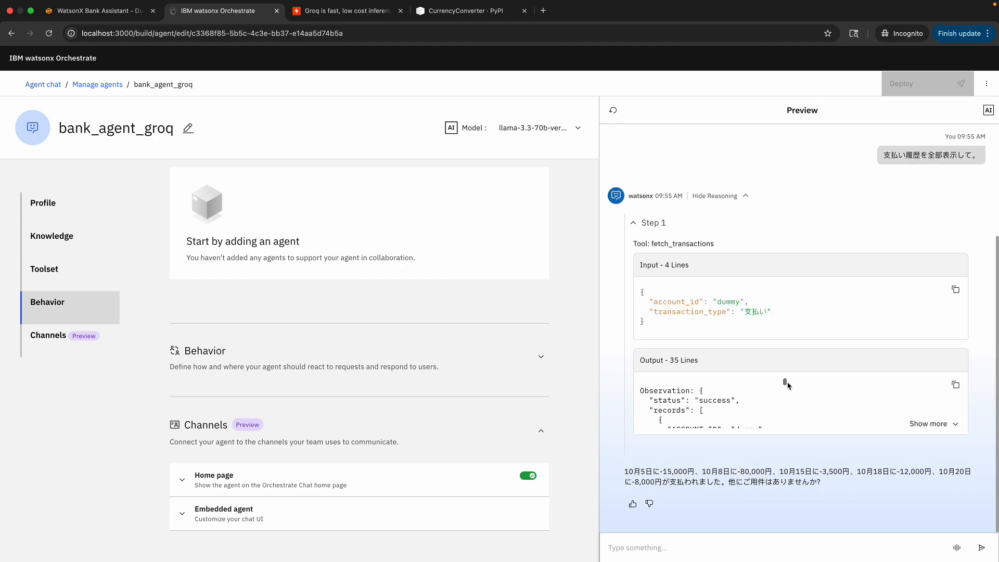
Expand the full fetch_transactions output, review its payment records to the end, and collapse it again
left_click(928, 424)
scroll(897, 405, "down", 5)
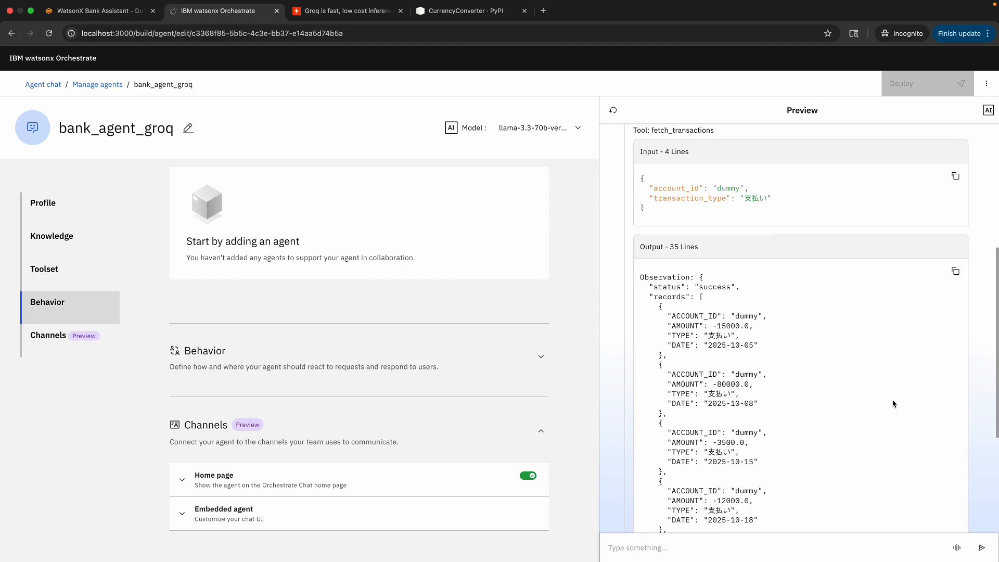
scroll(893, 404, "down", 5)
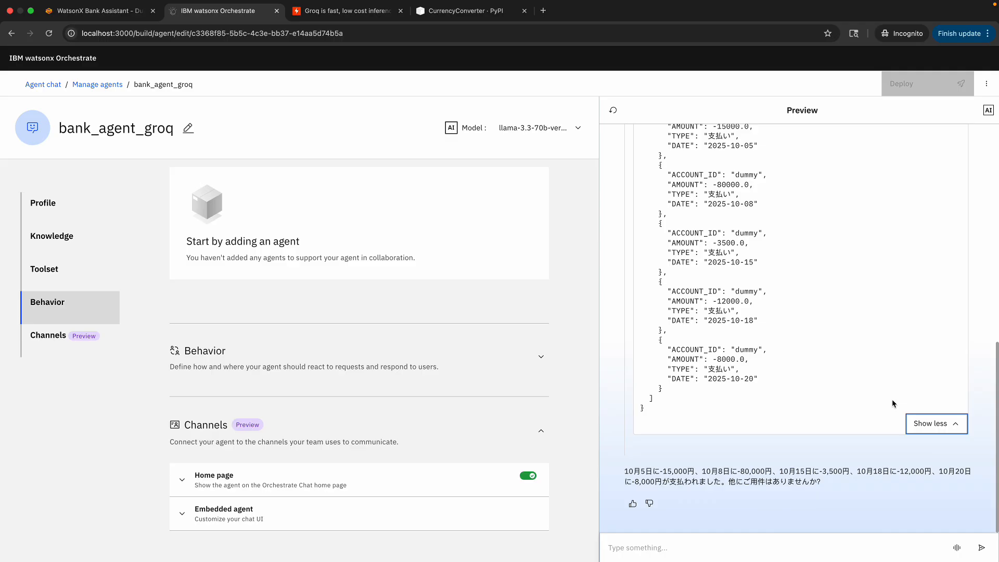
left_click(931, 423)
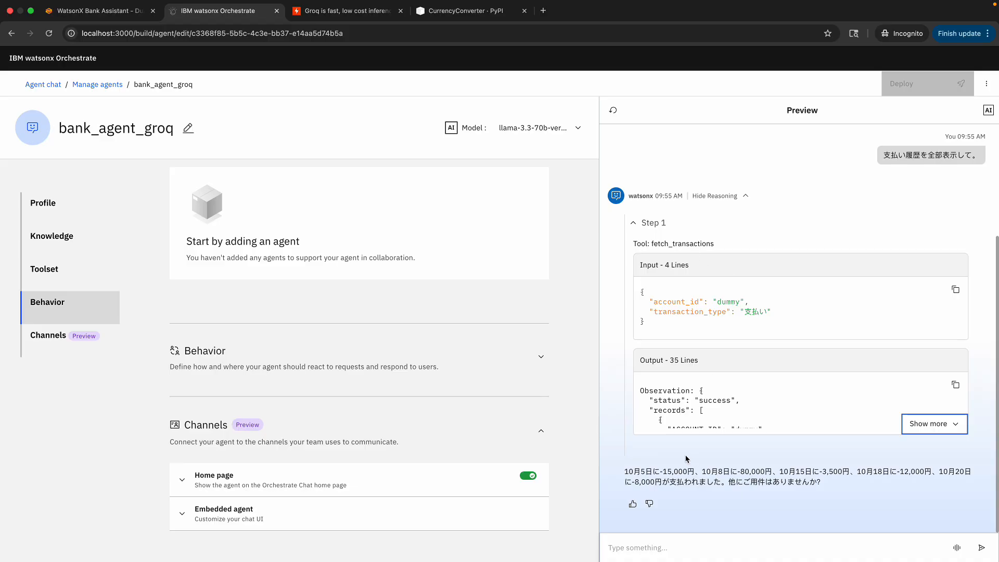
Highlight the agent's Japanese answer about the payments and place the cursor in the preview's message field
left_click_drag(623, 471, 814, 484)
left_click_drag(734, 481, 625, 473)
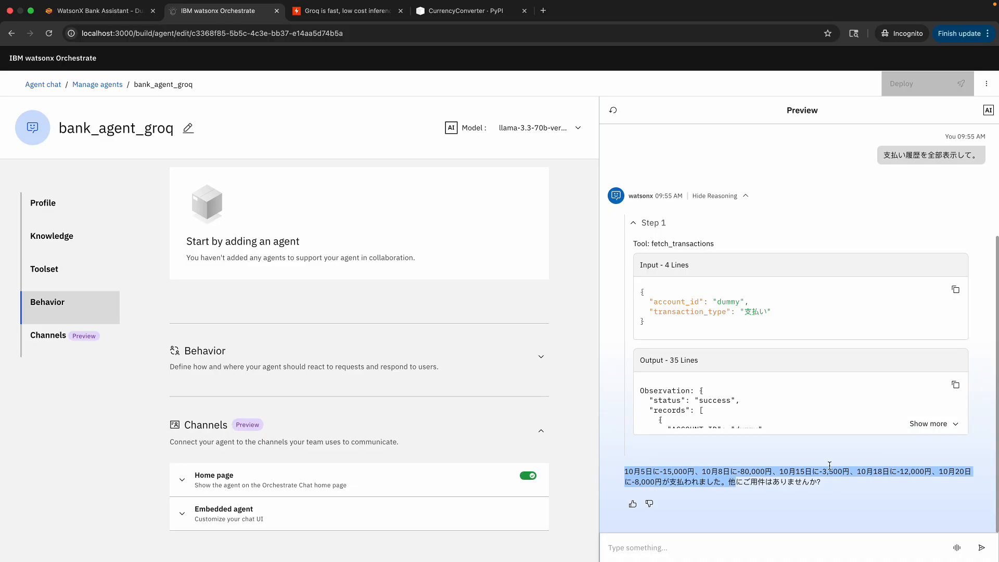
left_click(742, 547)
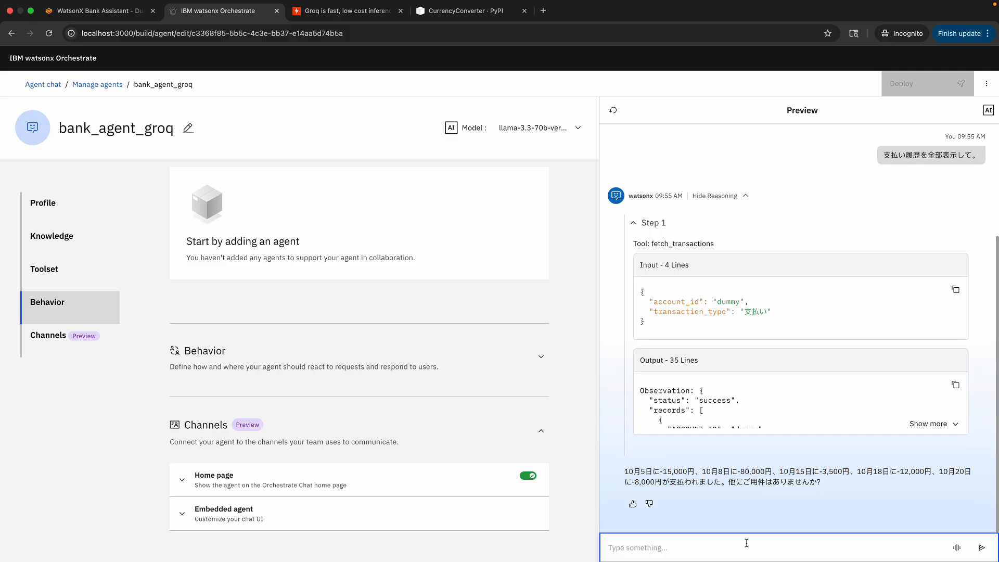
Send "$" to the Groq bank agent in the preview chat and highlight its Japanese reply
type("$")
key("Return")
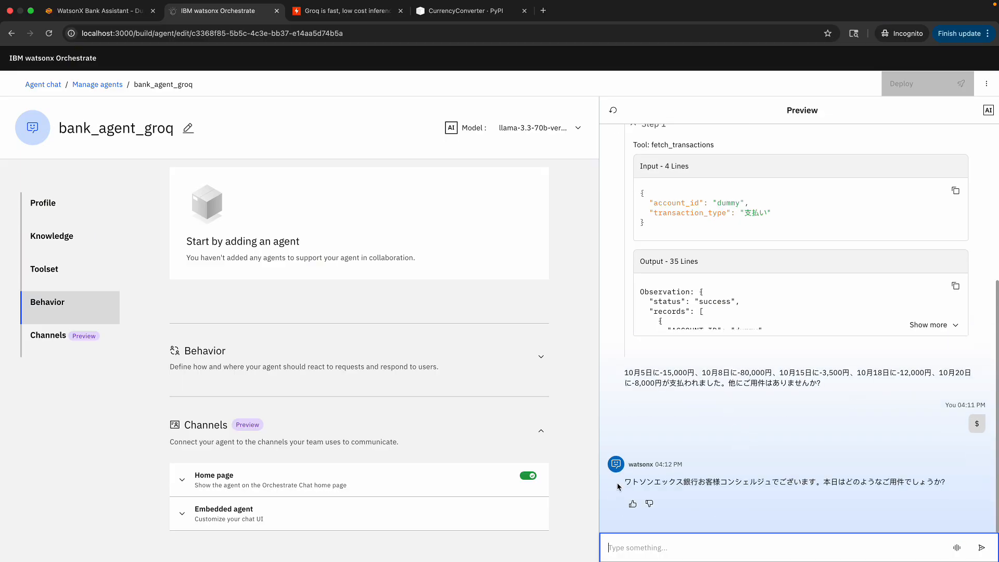
left_click_drag(623, 483, 948, 483)
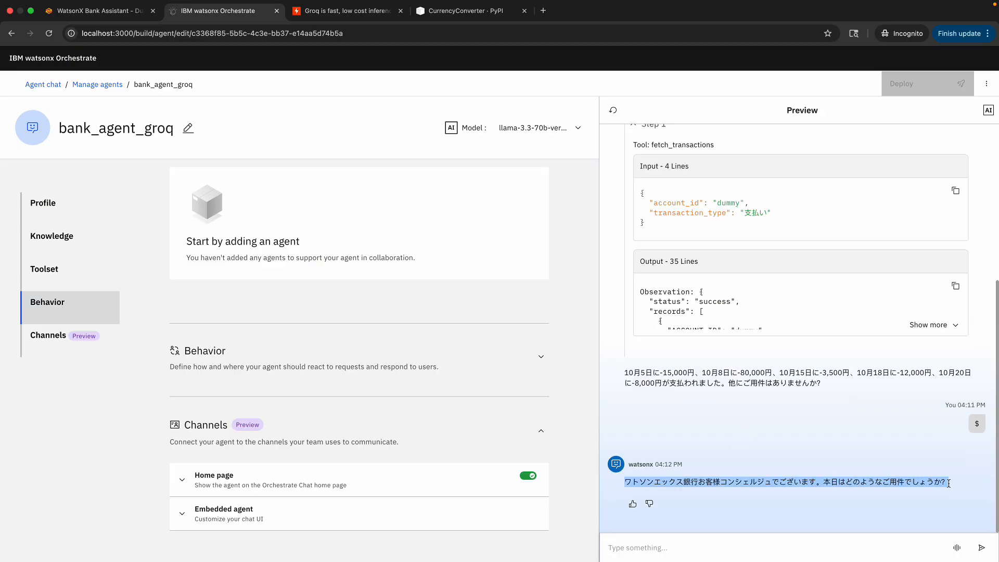
Ask the agent in the preview chat to convert "1 USD to JPY"
left_click(804, 545)
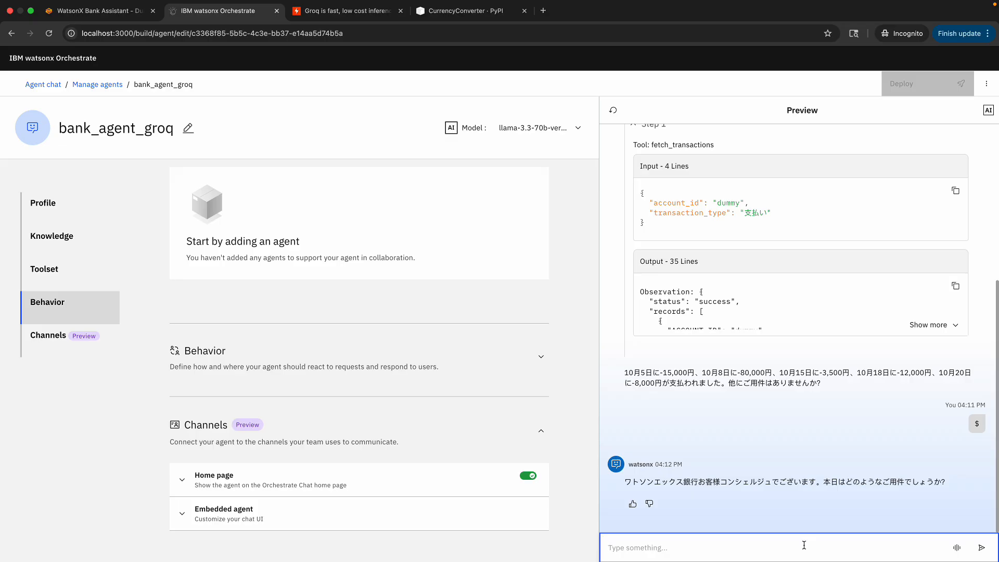
type("Q")
type(" USD to JPY")
key("Return")
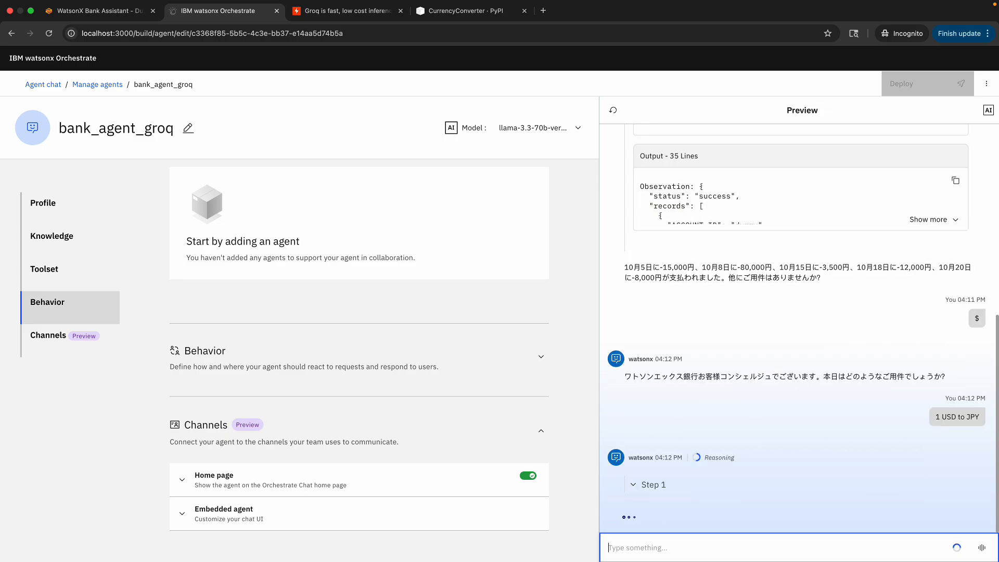
Expand Step 1 of the currency reply's reasoning, review the convert_currency input, output and final answer, and collapse the step
left_click(635, 485)
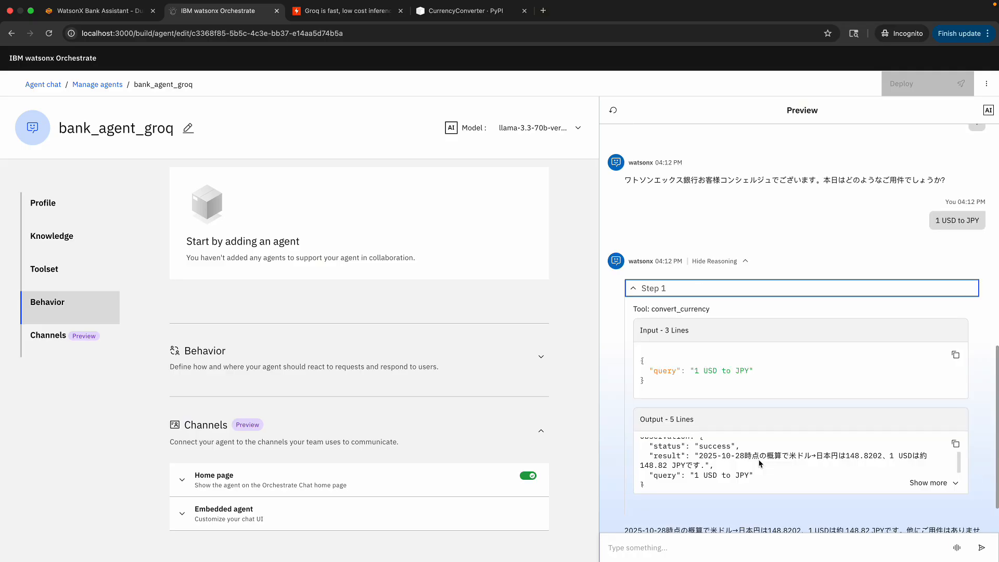
scroll(758, 461, "down", 2)
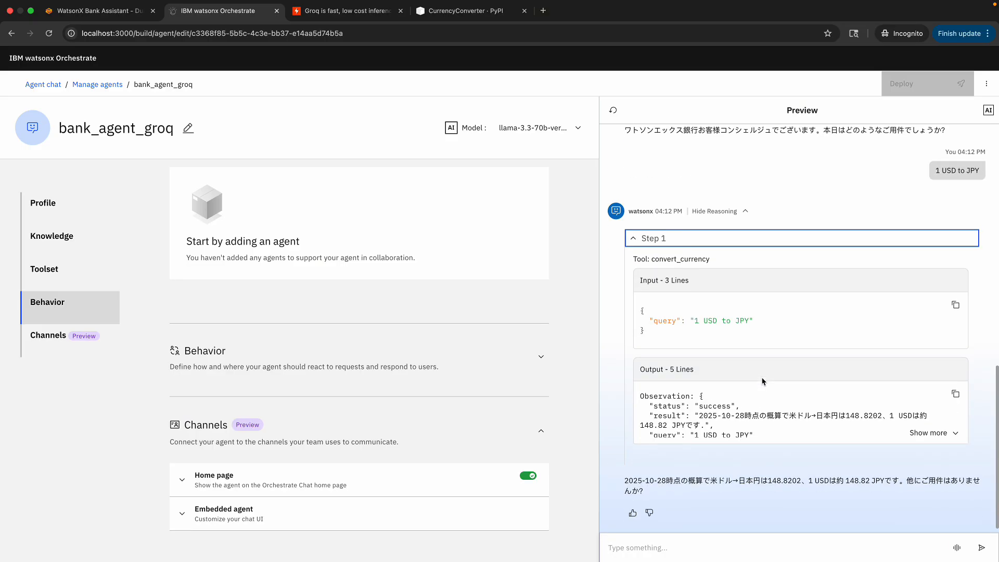
scroll(763, 385, "up", 1)
left_click(749, 406)
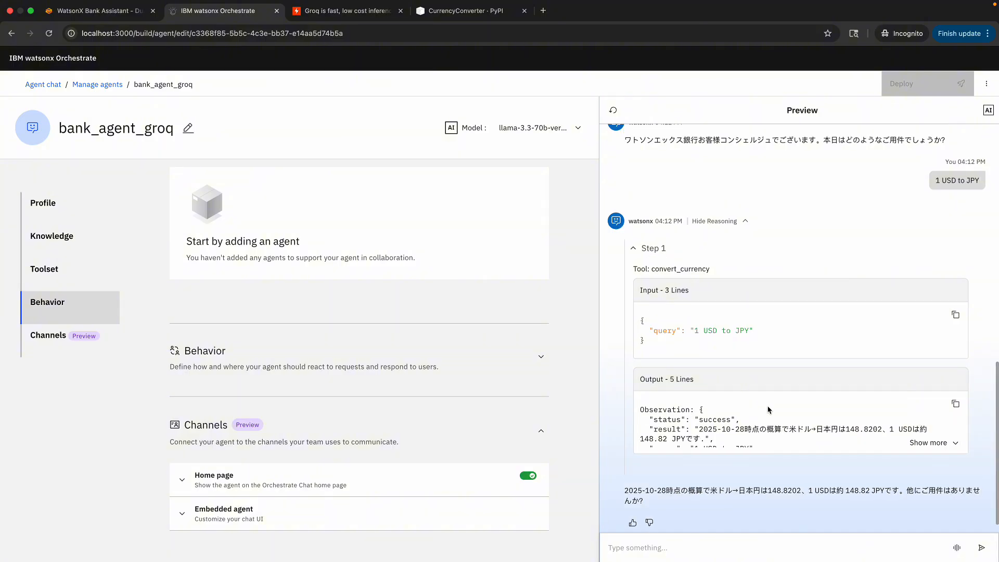
left_click(632, 248)
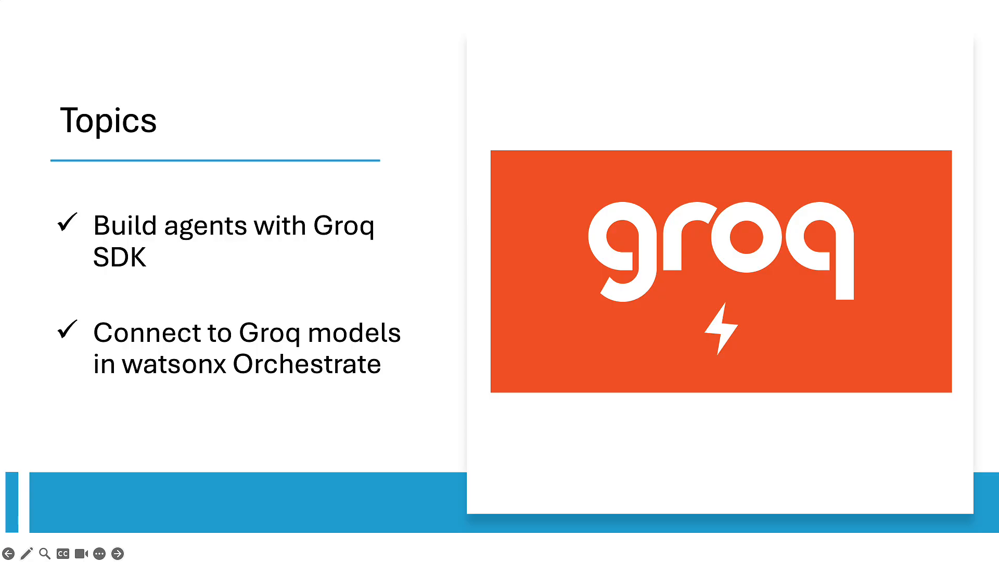